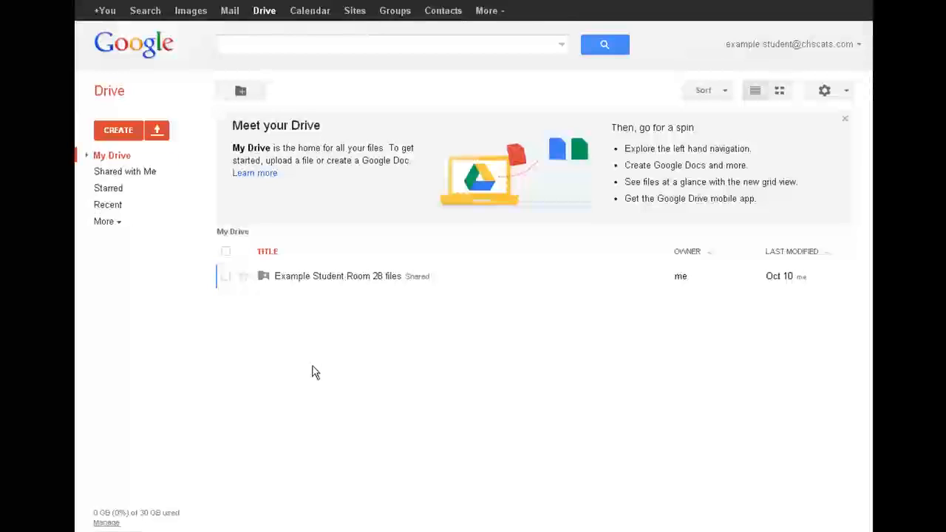
Open the Example Student Room 28 files folder
click(315, 279)
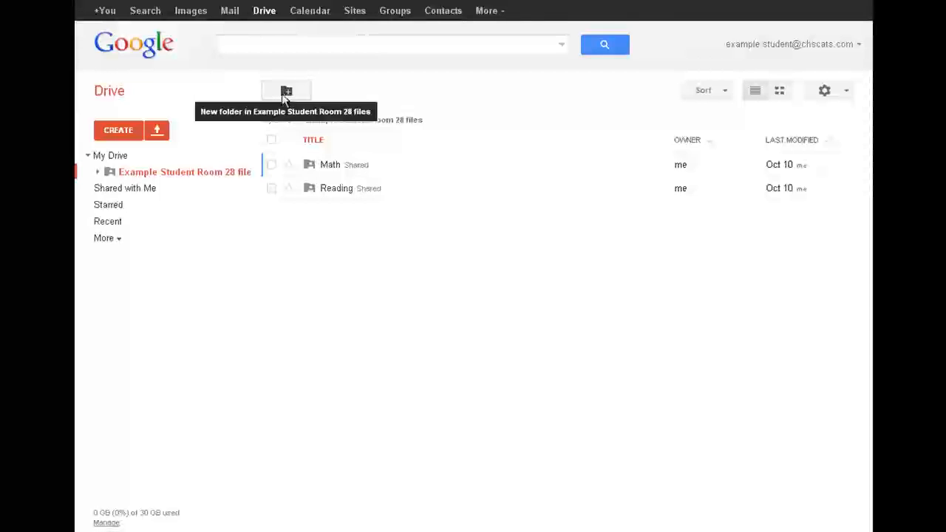
click(286, 92)
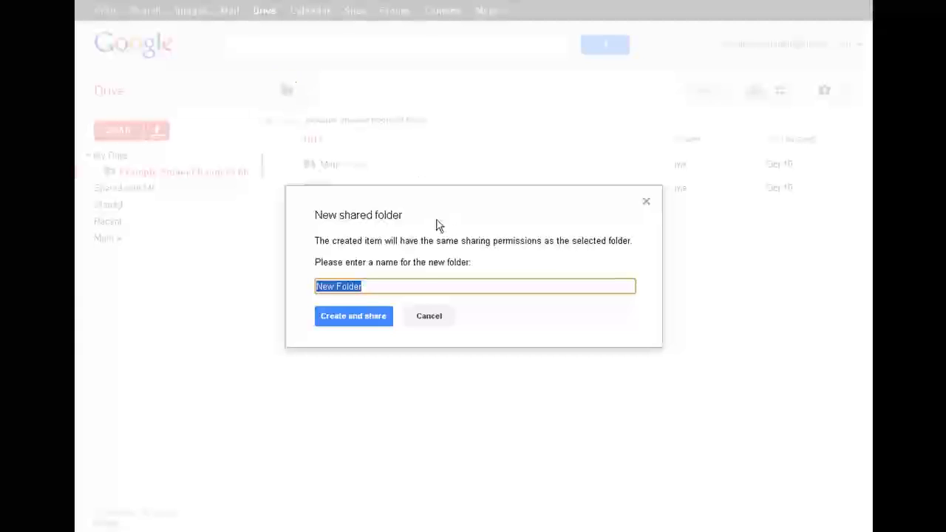
text(Science)
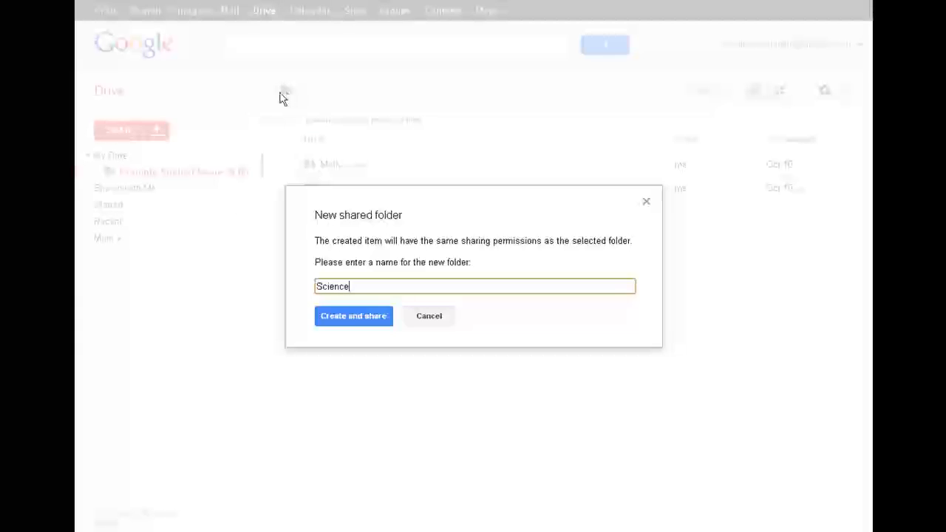
click(419, 315)
Create a shared folder named Science inside the Example Student Room 28 files folder
click(128, 132)
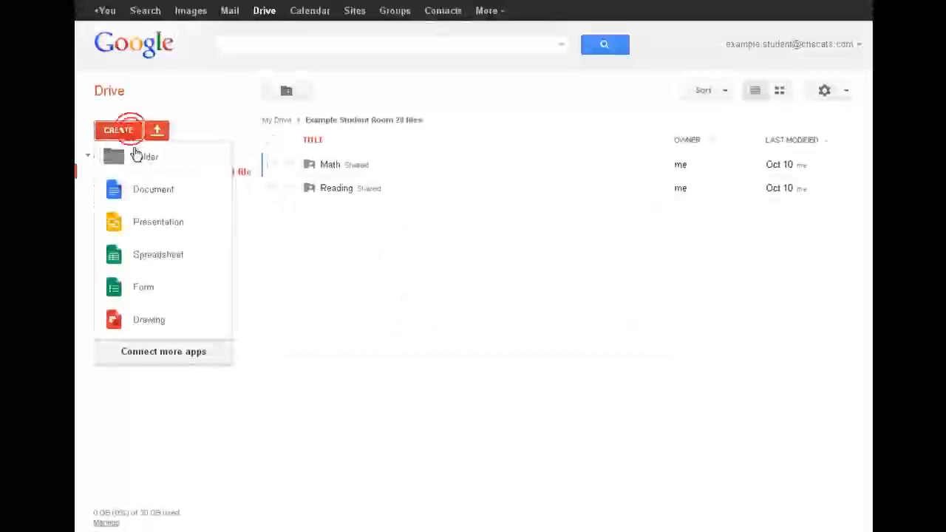
click(136, 156)
text(Science)
click(360, 325)
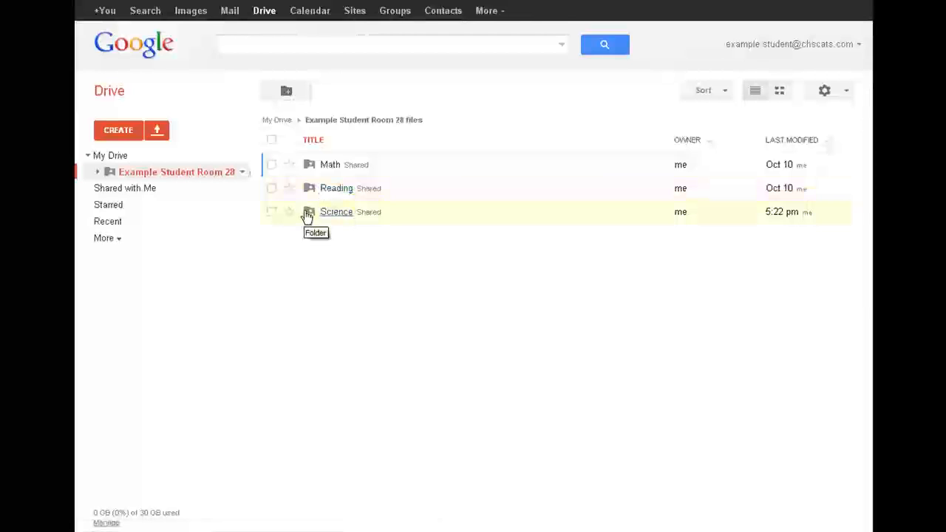
Open the Science folder and create a new form in it, accepting the folder's sharing permissions
click(336, 212)
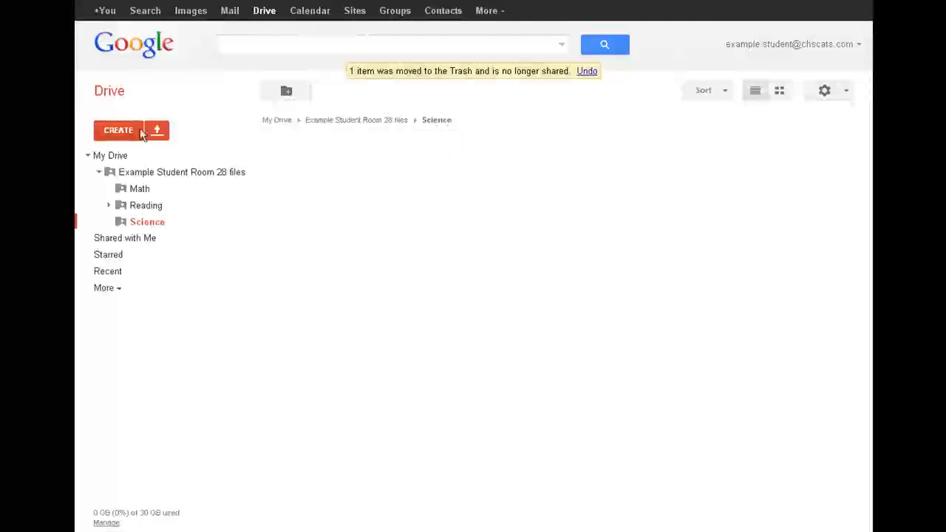
click(116, 132)
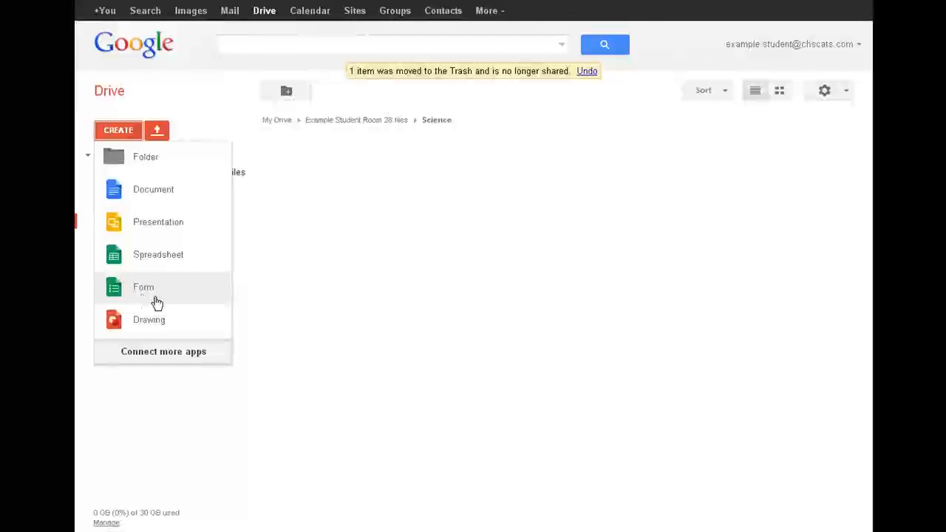
click(149, 298)
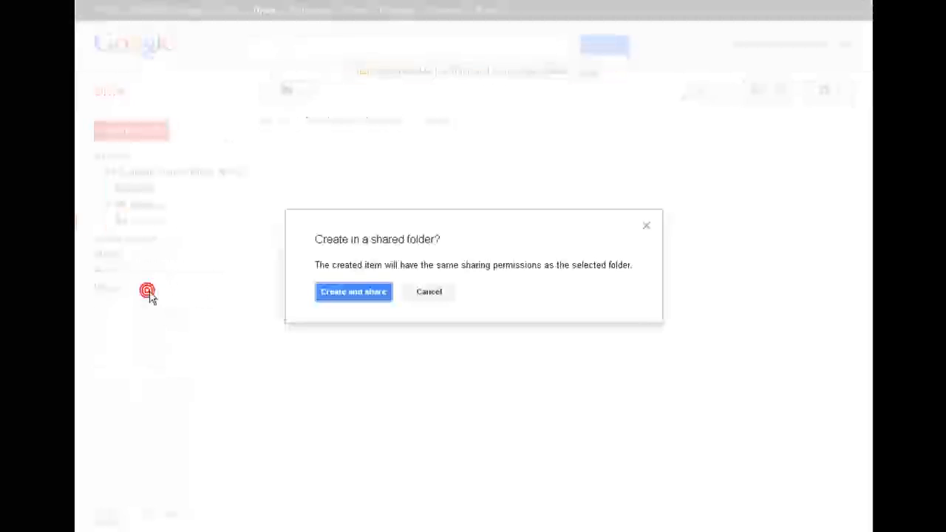
click(364, 294)
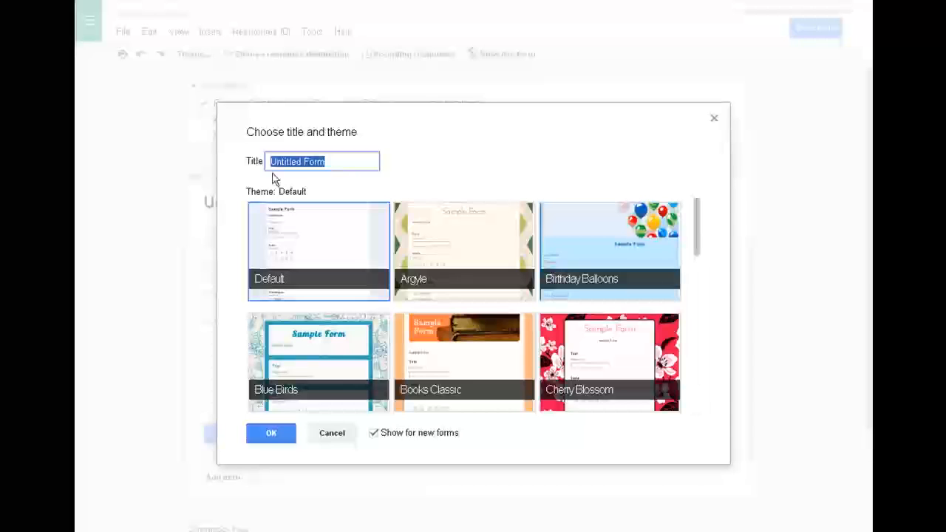
Title the new form Volcanoes Quiz and apply the Header (Rose) theme
triple_click(346, 161)
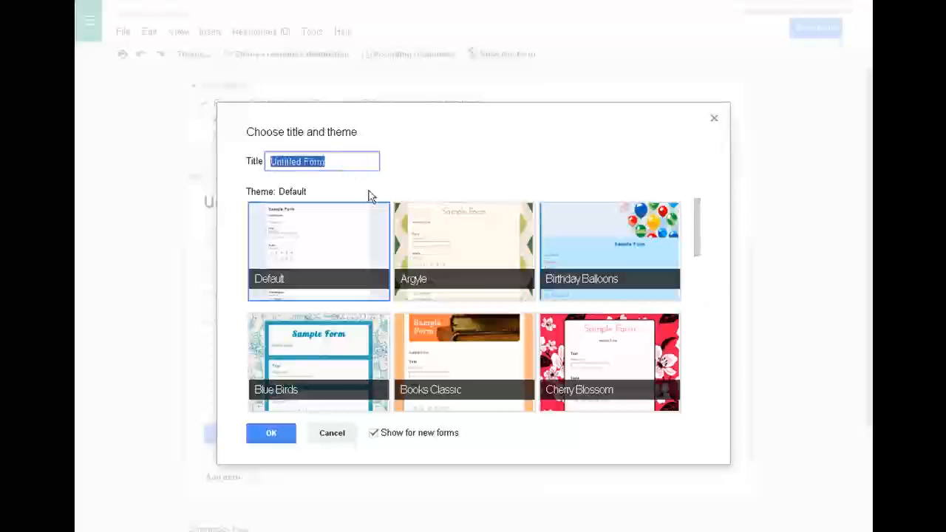
text(Vo)
text(Vol)
text(canoes Quiz)
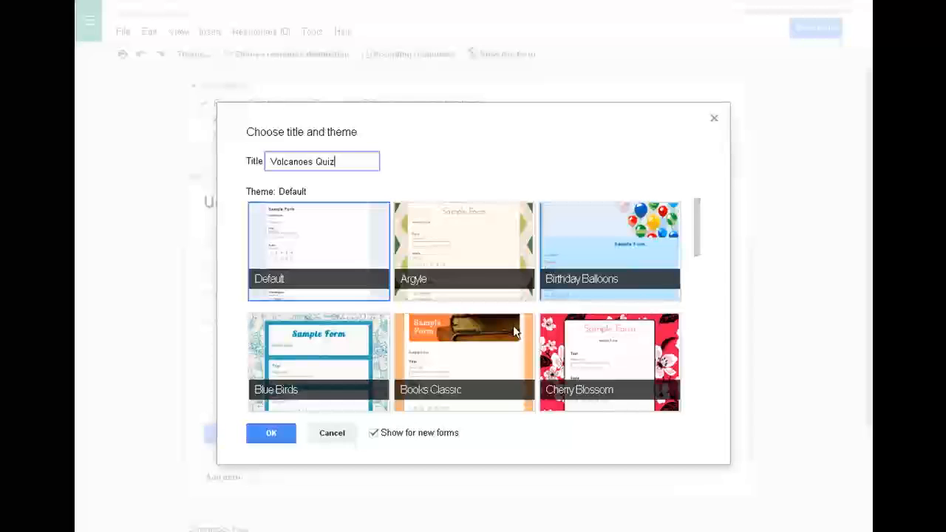
drag(697, 229, 688, 377)
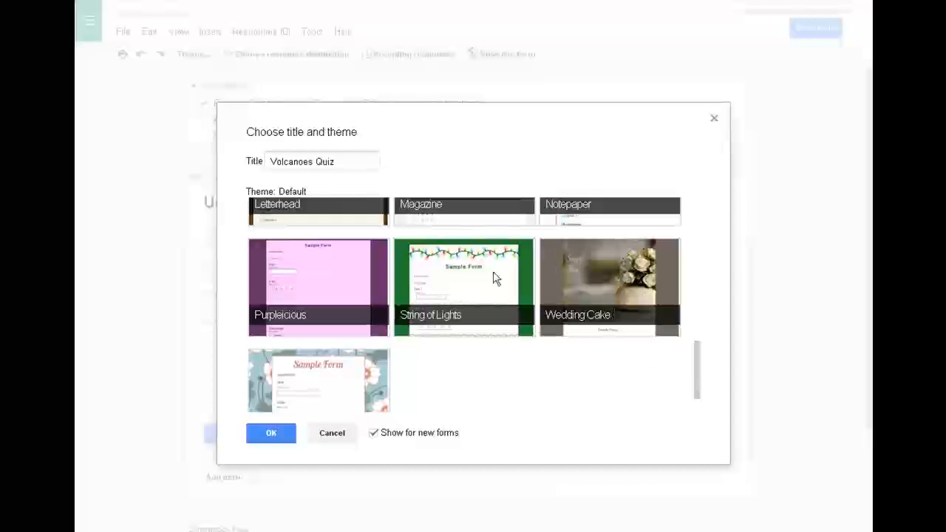
drag(702, 376, 698, 294)
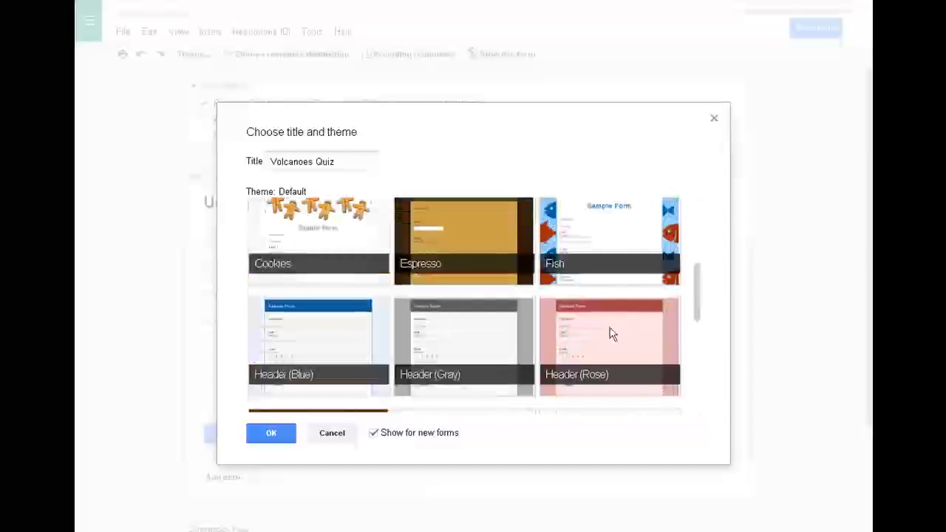
click(600, 361)
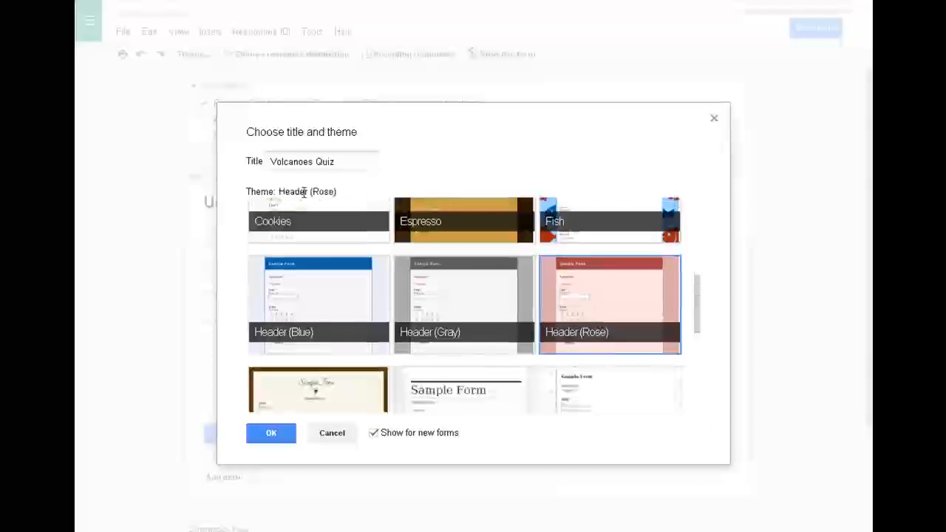
click(269, 436)
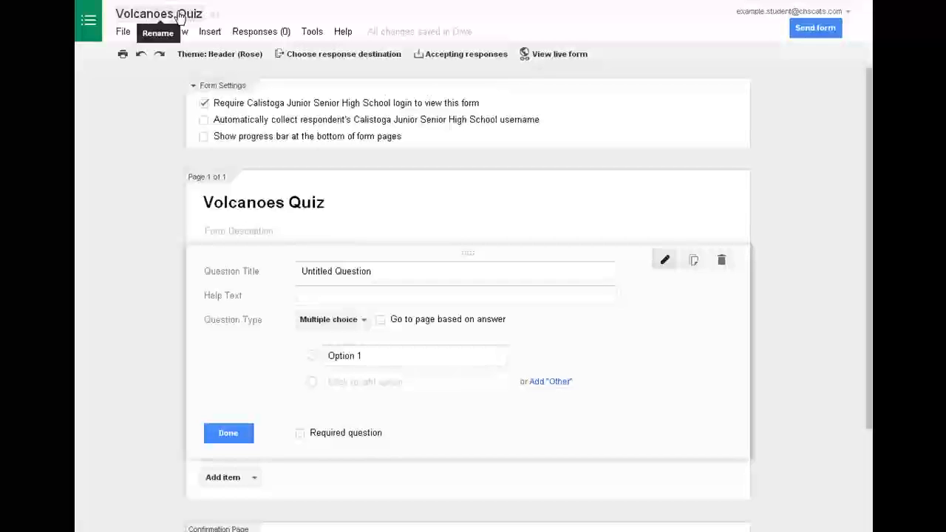
Set the form to automatically collect each respondent's Calistoga Junior Senior High School username
click(142, 14)
click(451, 315)
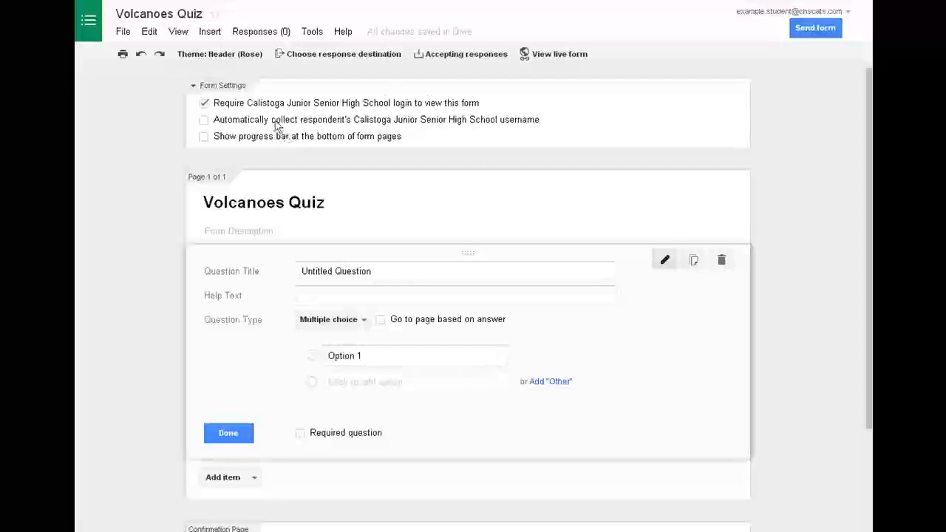
click(205, 121)
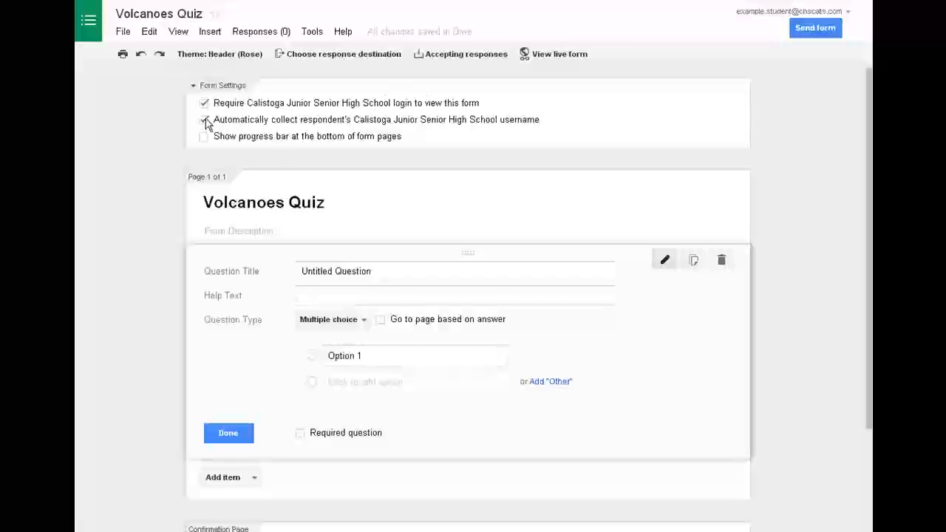
Replace the placeholder question title with the number 1 and switch to the volcanoes worksheet PDF for the question wording
drag(370, 273, 295, 272)
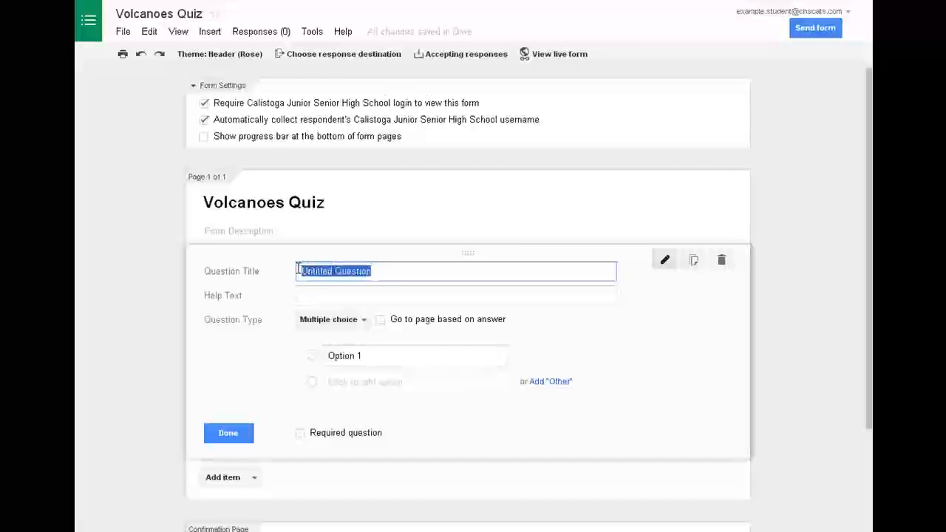
text(1)
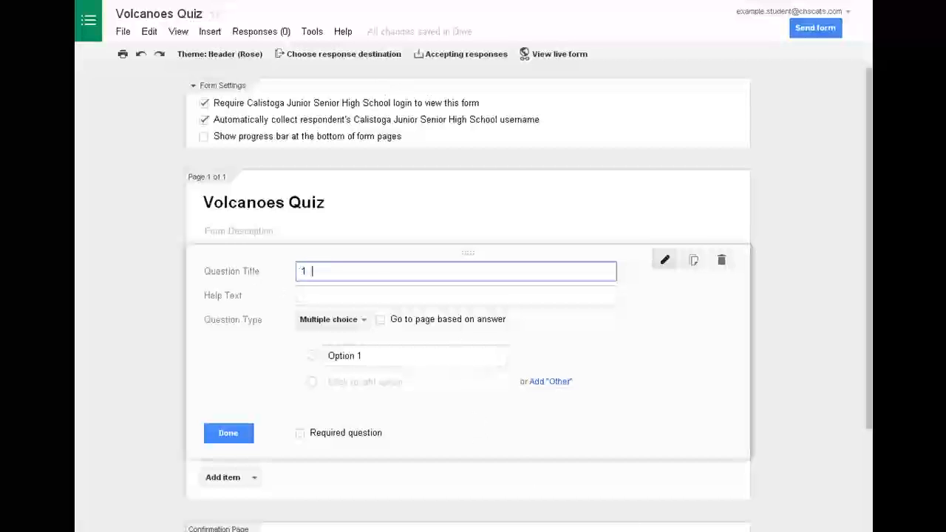
click(640, 531)
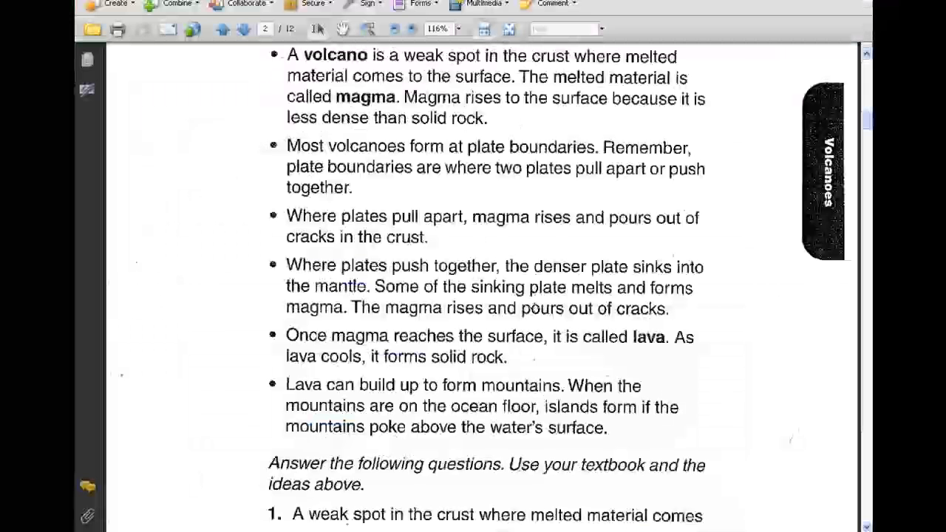
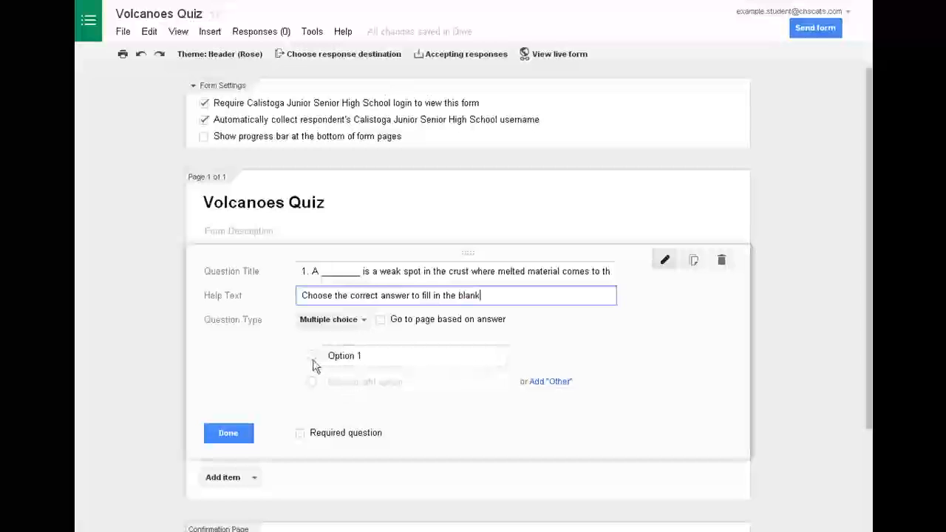
Replace the first answer option of the multiple choice question with "volcano"
click(365, 356)
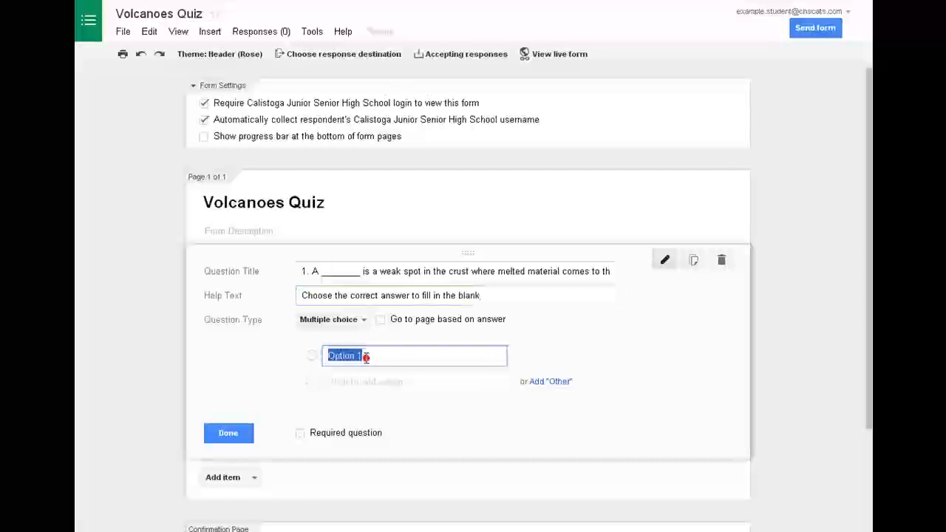
key(BackSpace)
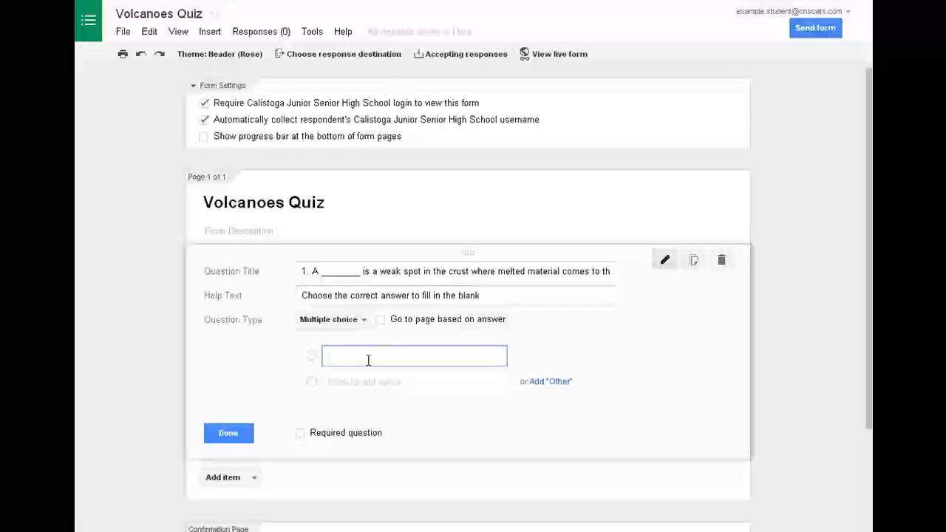
text(volcano)
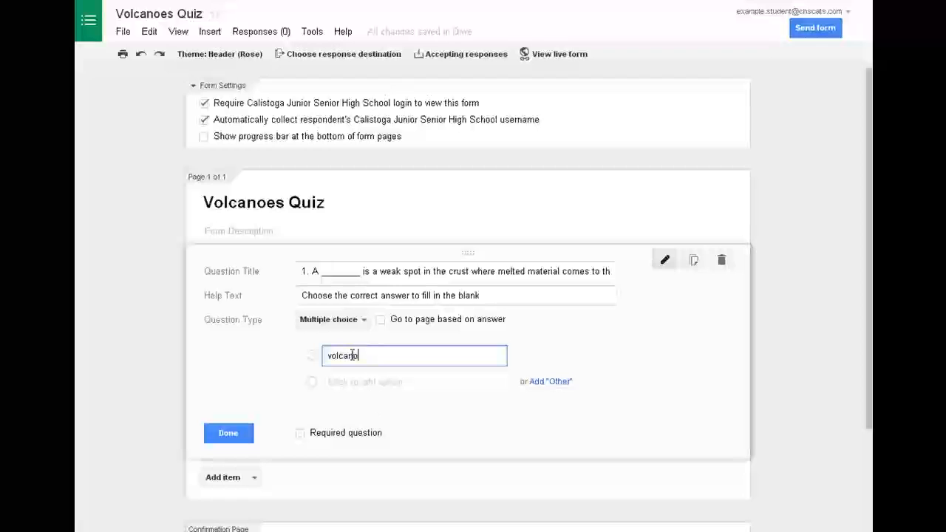
Add "car" and "banana" as the second and third answer options
click(380, 386)
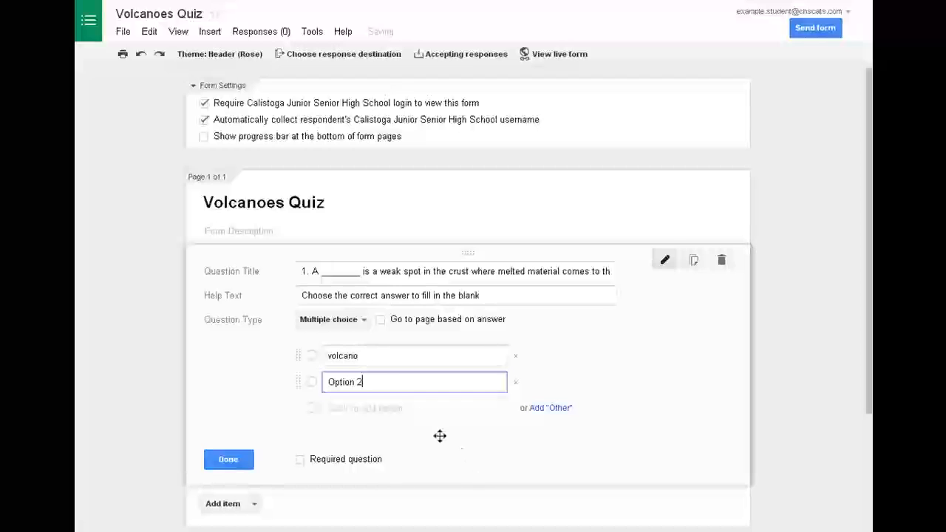
drag(370, 383, 328, 382)
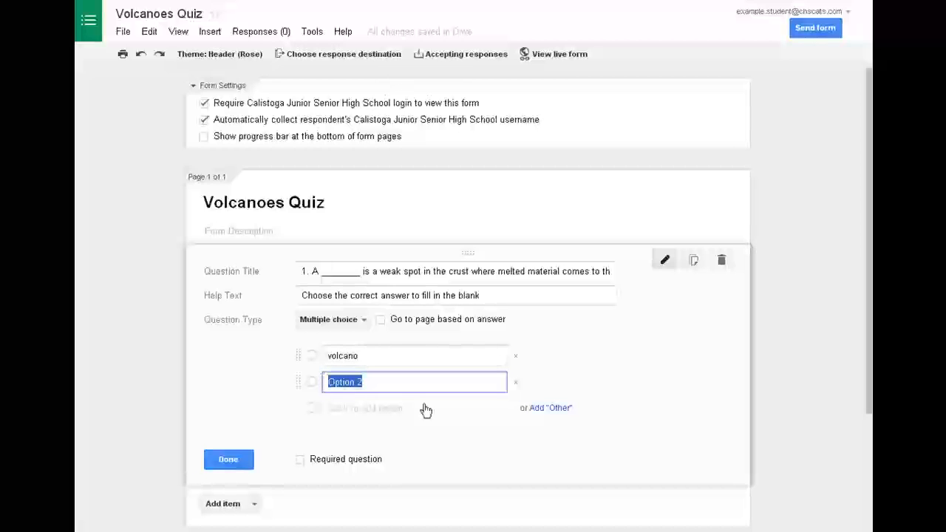
text(car)
click(376, 411)
key(BackSpace)
key(BackSpace)
key(BackSpace)
key(BackSpace)
text(banana)
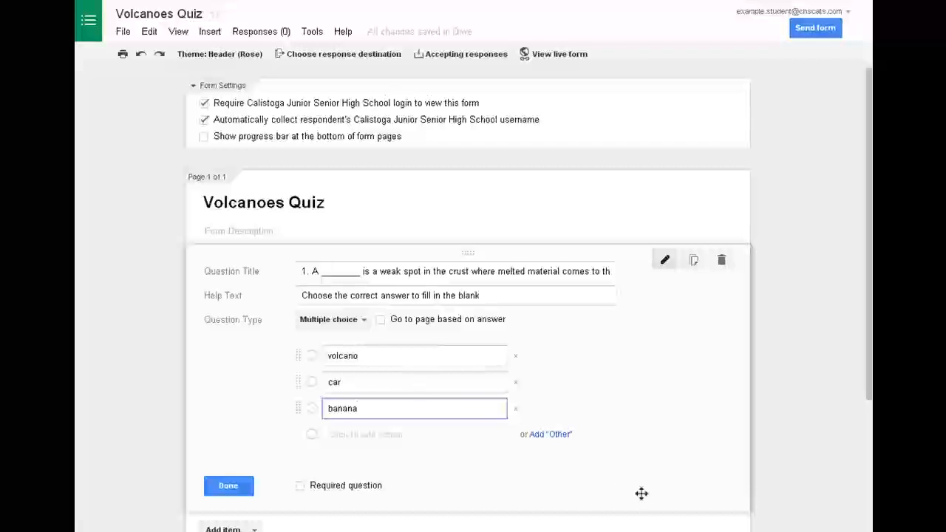
Consult the volcanoes worksheet PDF for vocabulary and change the second and third answer options to "mantle" and "subduction"
key(alt+Tab)
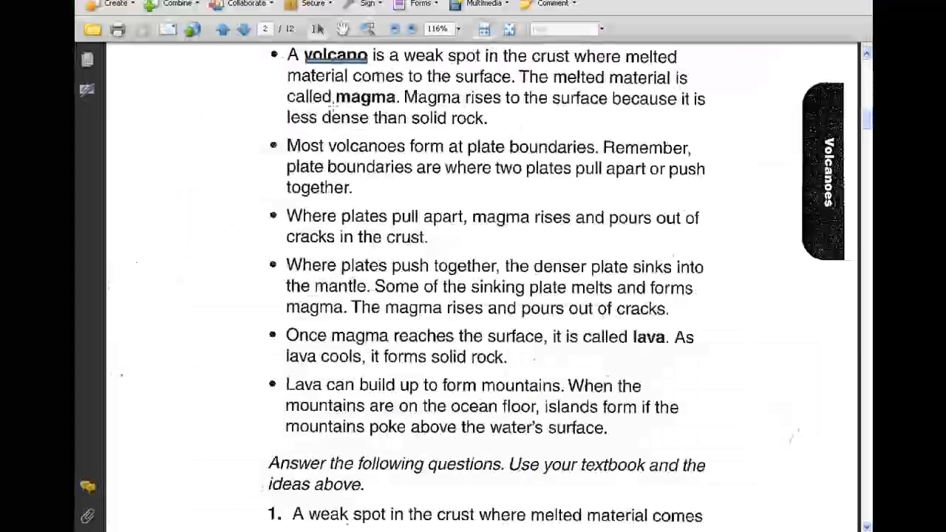
scroll(392, 164, down, 10)
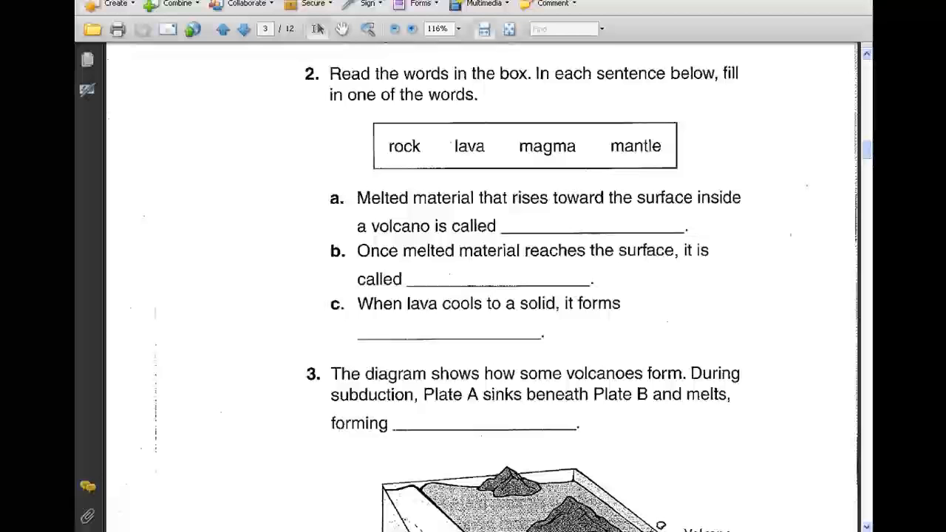
scroll(401, 417, down, 6)
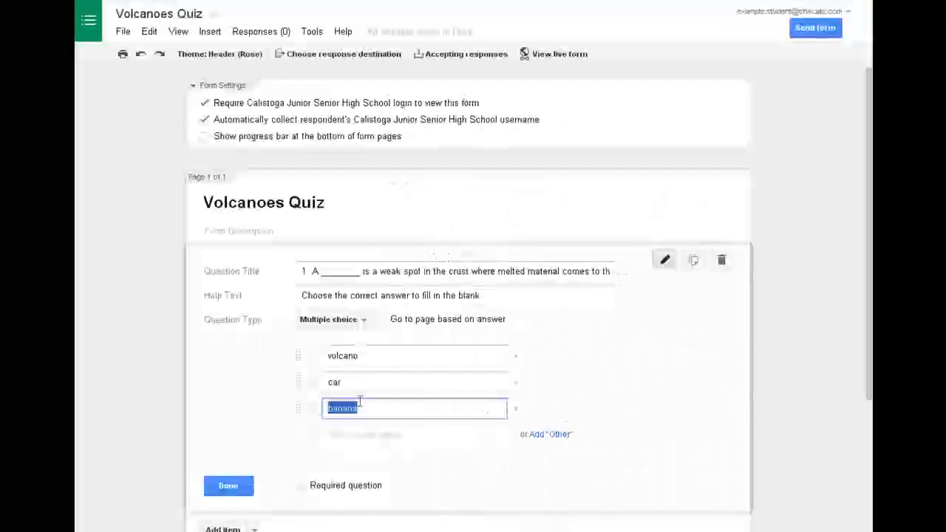
click(351, 383)
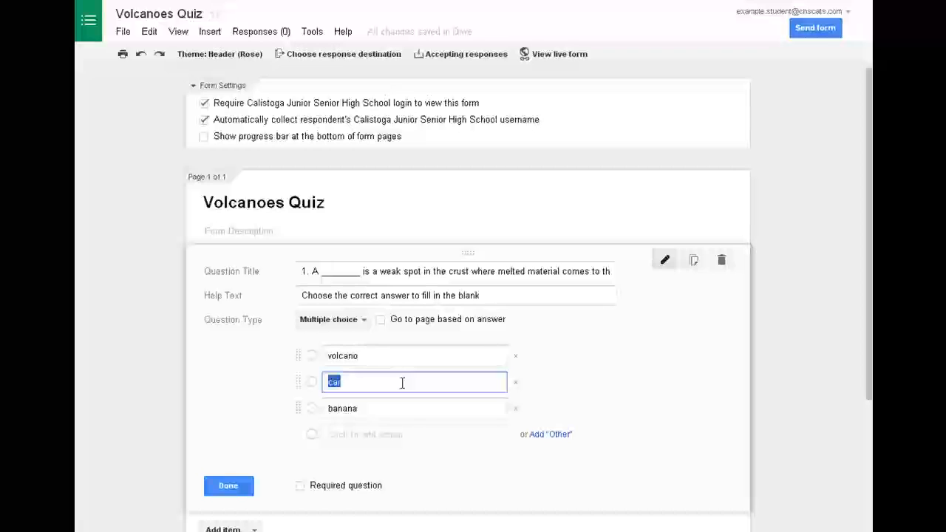
text(mantle)
click(333, 414)
text(subduction)
Add "magma" as the fourth answer option
click(378, 435)
key(BackSpace)
key(BackSpace)
text(magma)
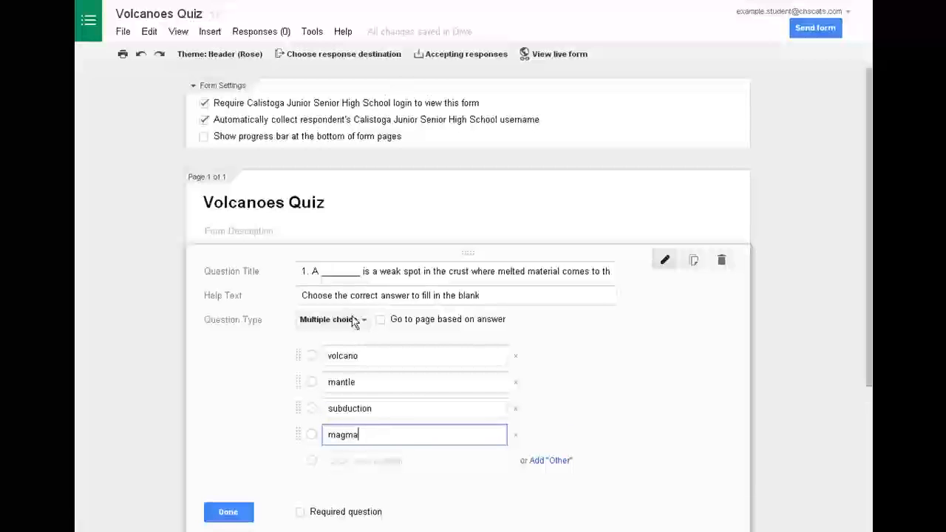
Make the first question required and finish editing it
scroll(318, 490, down, 2)
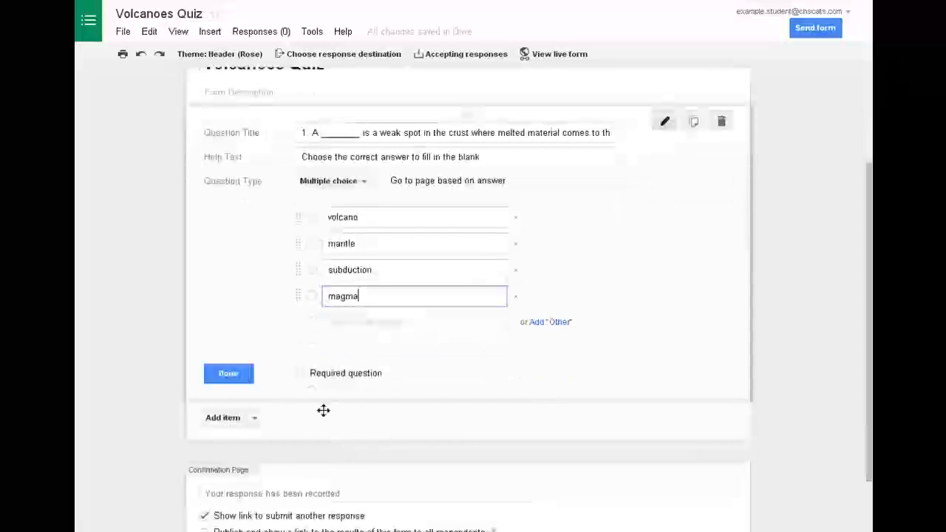
click(300, 375)
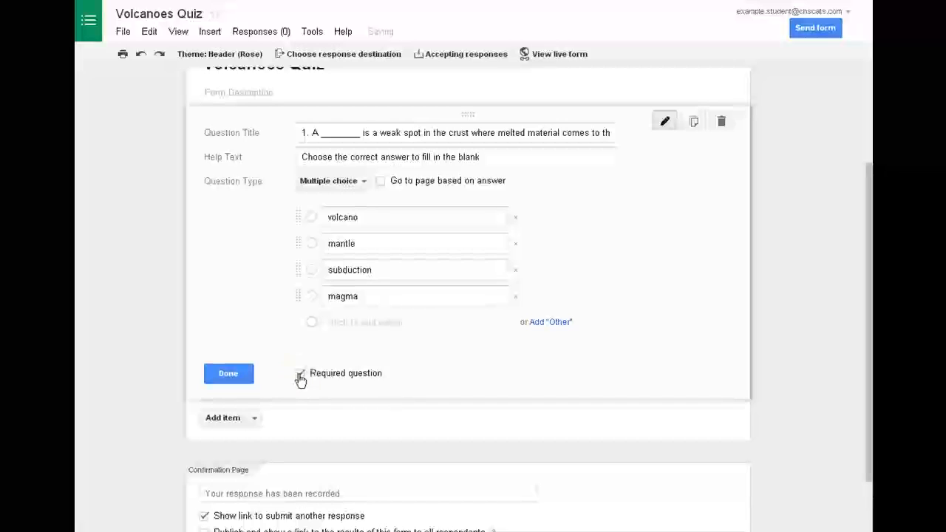
click(235, 380)
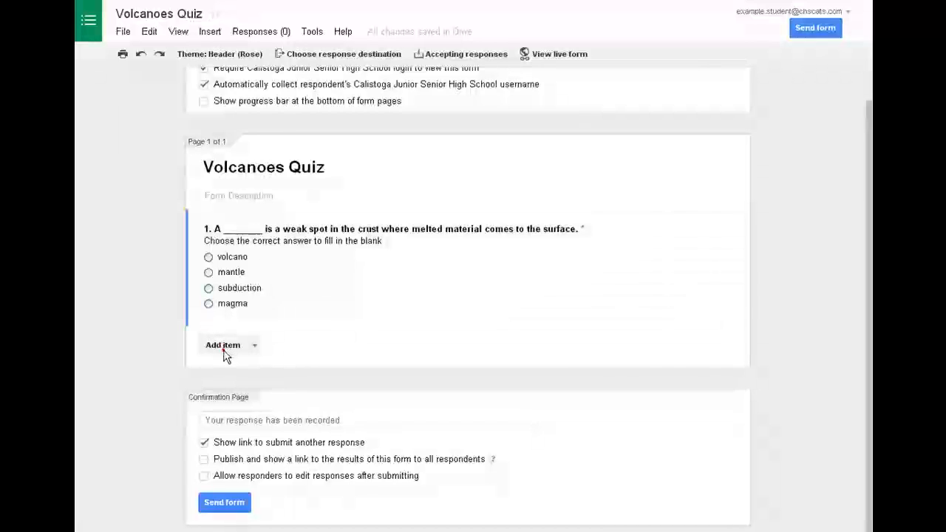
Add a second question of type Multiple choice and start its title with "2. True or false:"
click(224, 350)
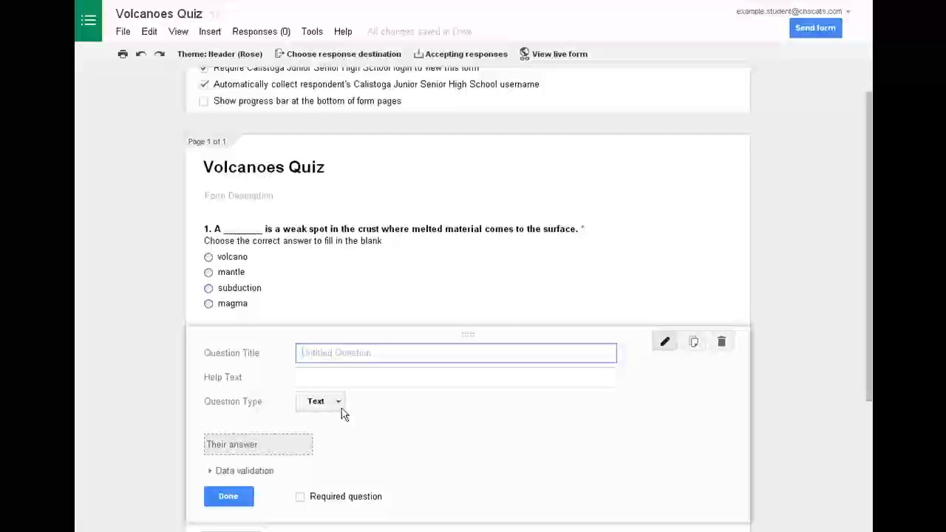
click(340, 409)
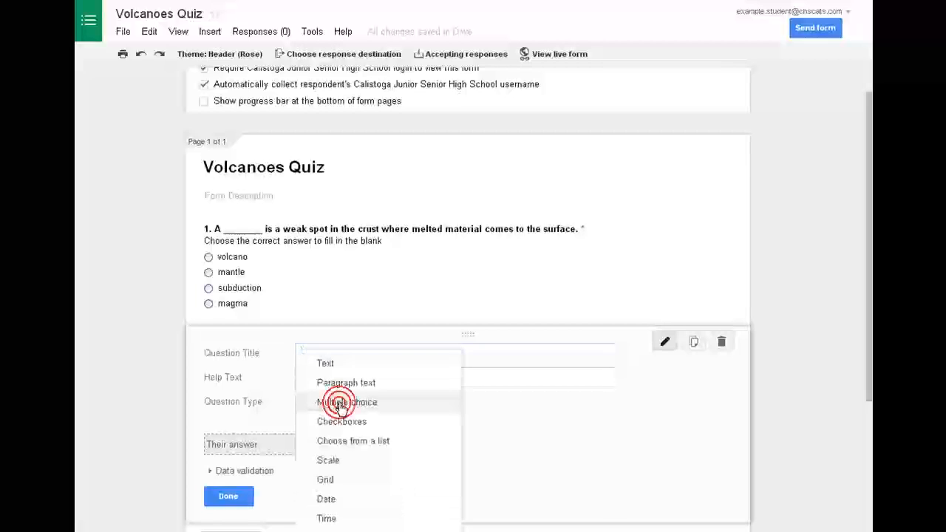
click(351, 407)
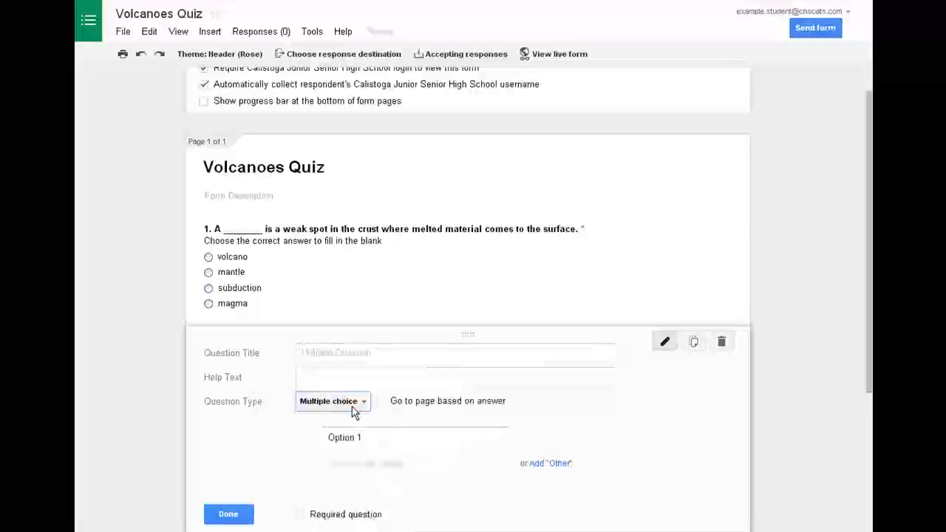
click(320, 352)
text(2)
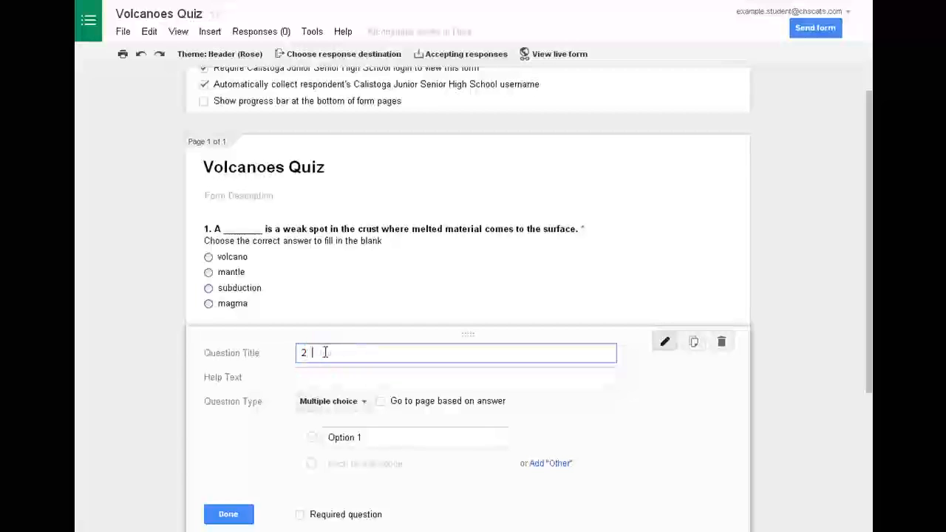
text(. )
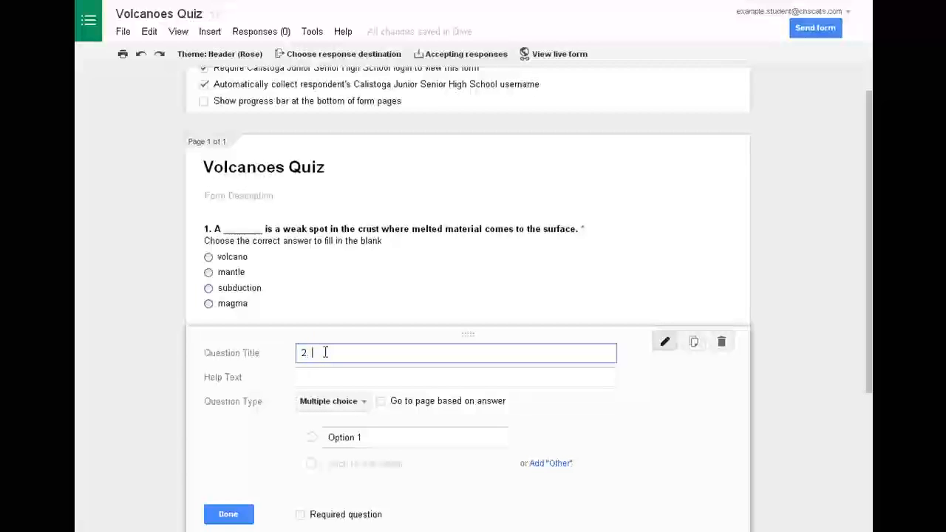
text(True or false:)
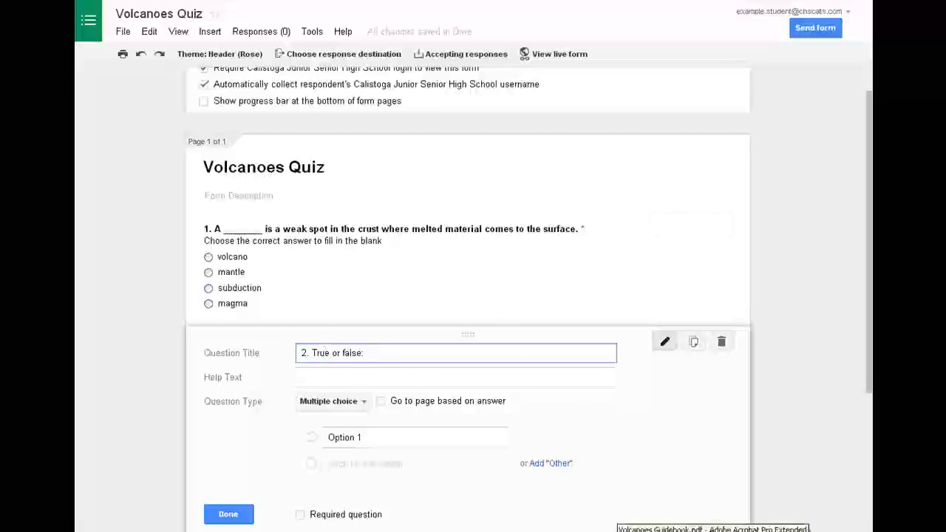
Consult the Volcanoes Guidebook PDF and complete the second question's title with "Most volcanoes form at plate boundaries."
click(618, 531)
scroll(340, 380, up, 20)
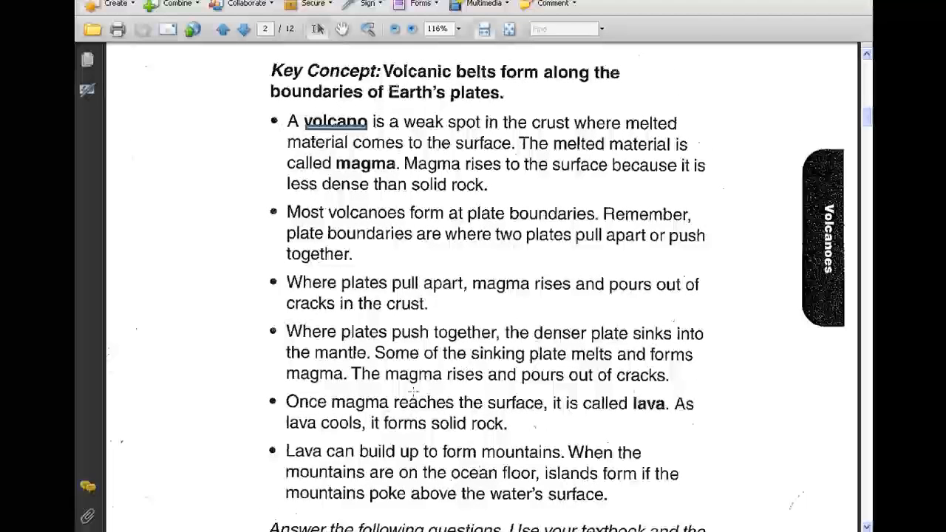
click(368, 531)
text(Most volcanoes)
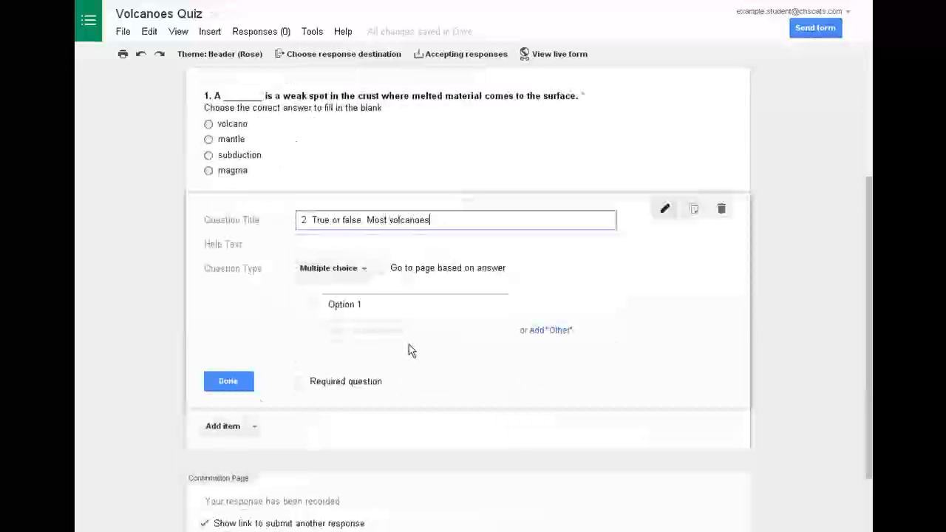
text( form at plate)
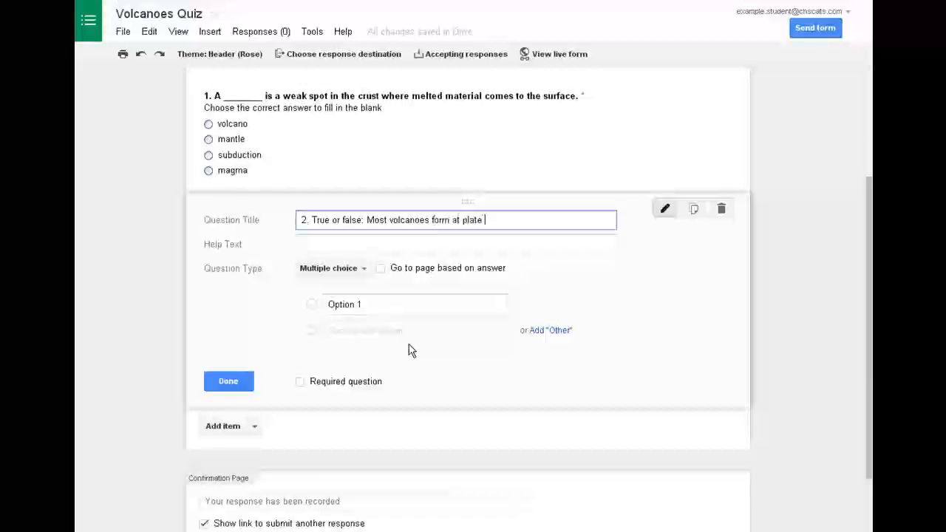
text( boundaries)
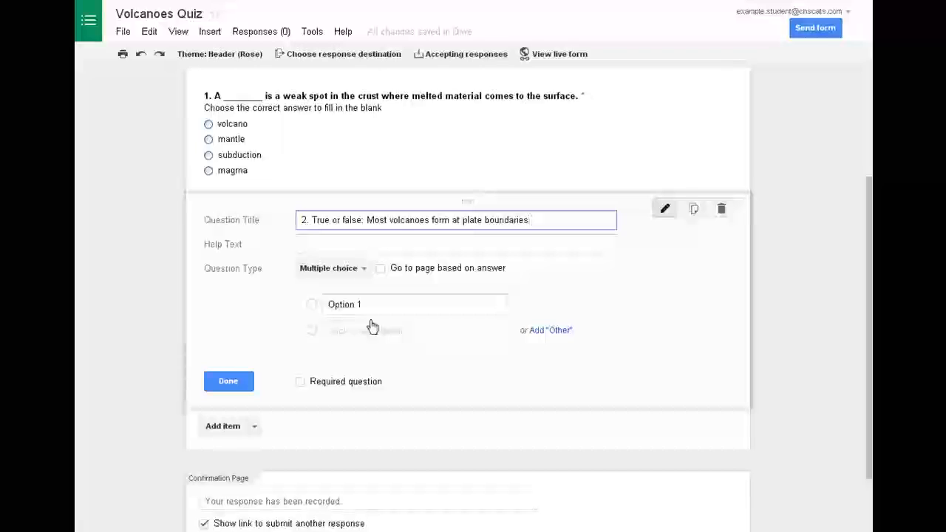
Set the help text to "Click on the box below to select true or false" and change the question type to Choose from a list
click(333, 245)
text(Click on the box below to select true or false)
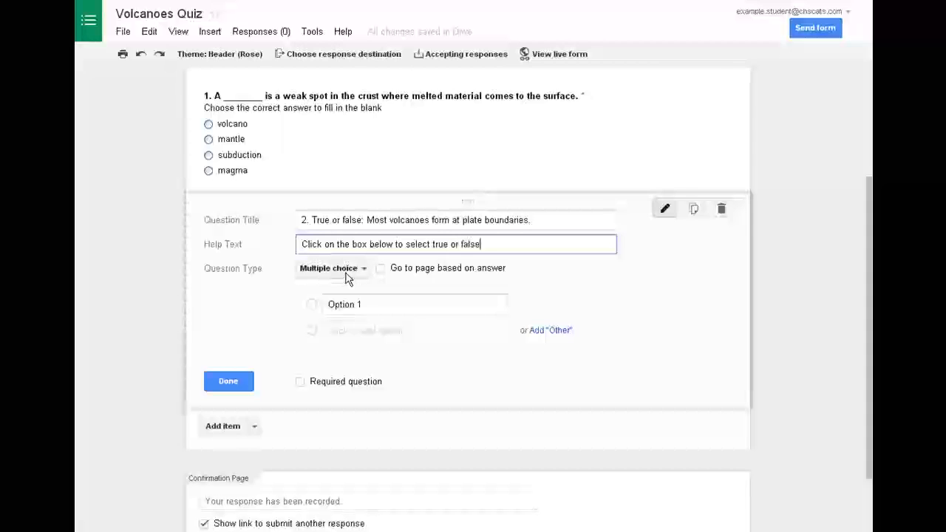
click(353, 270)
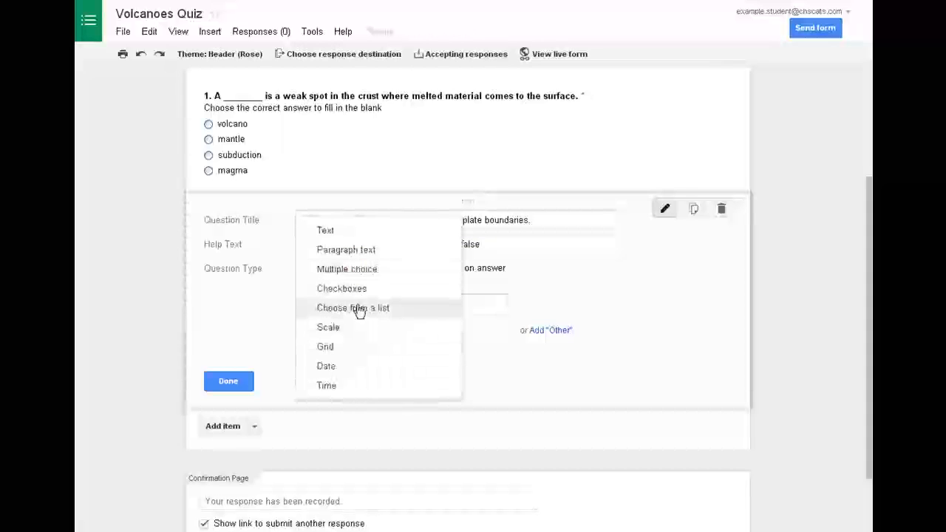
click(358, 306)
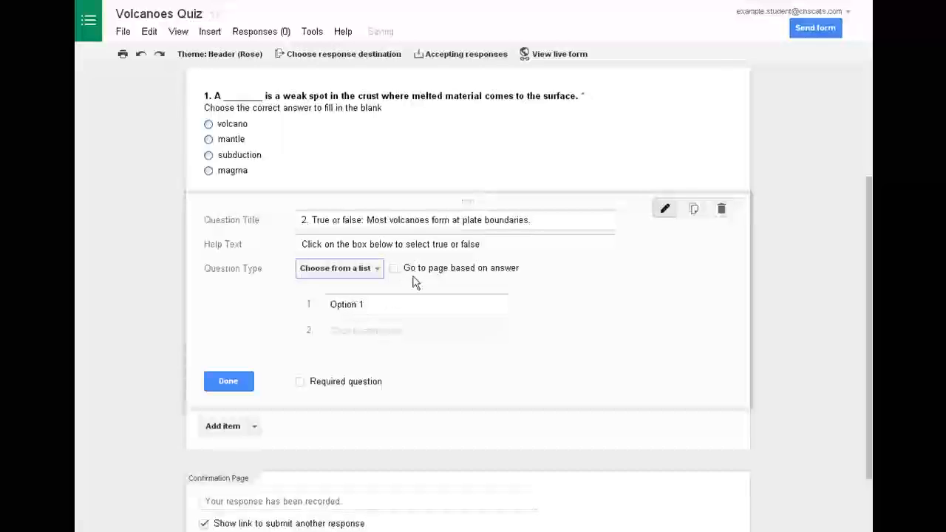
Enter "true" and "false" as the list options and finish the second question as required
click(356, 303)
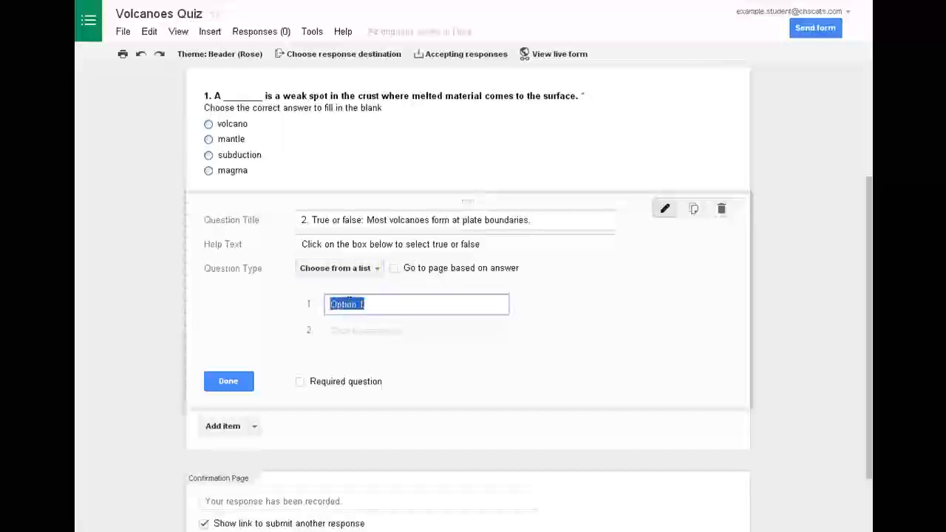
text(true)
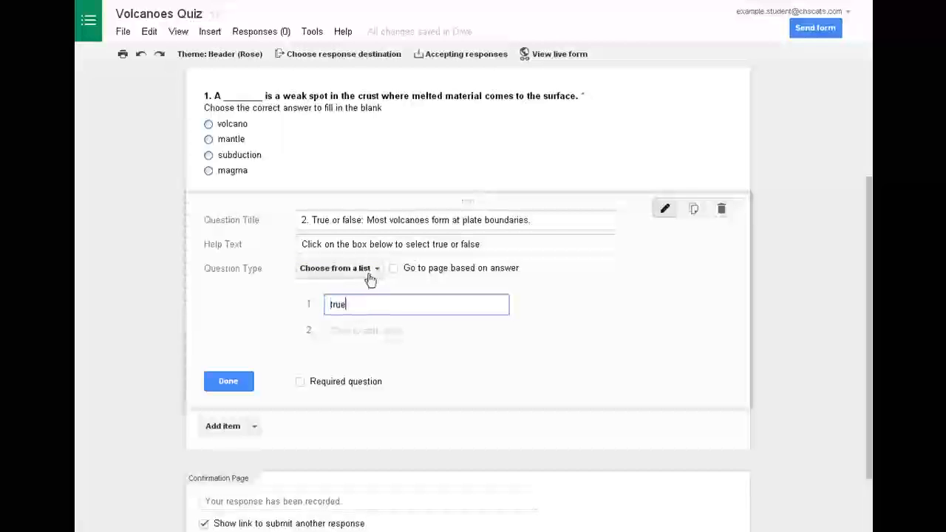
click(352, 337)
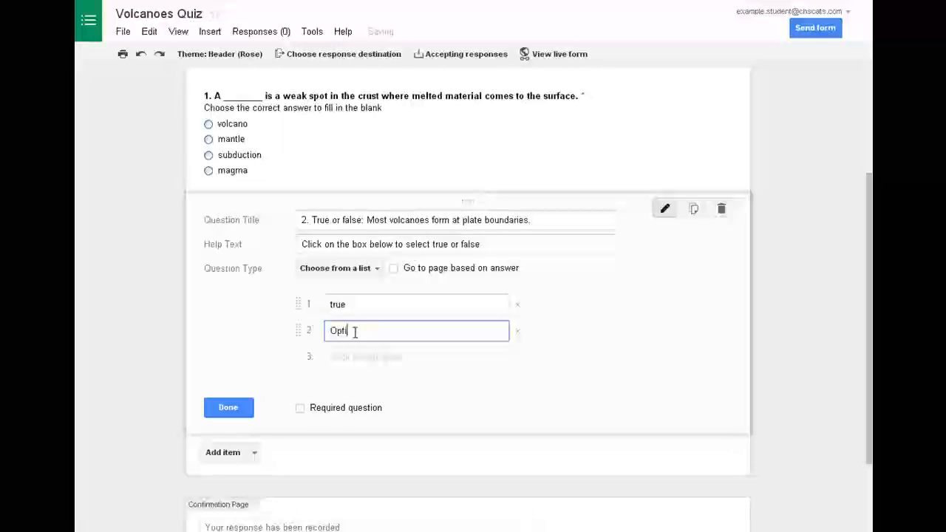
text(false)
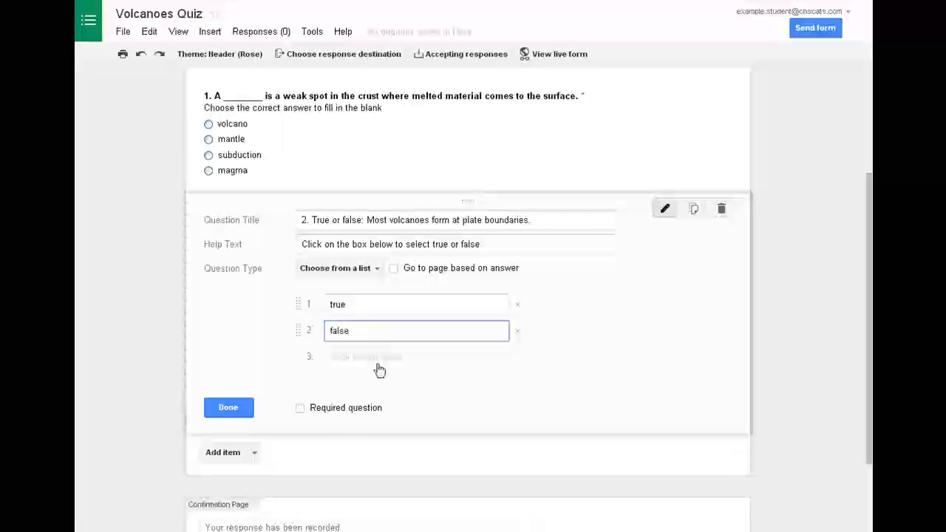
click(300, 409)
click(229, 408)
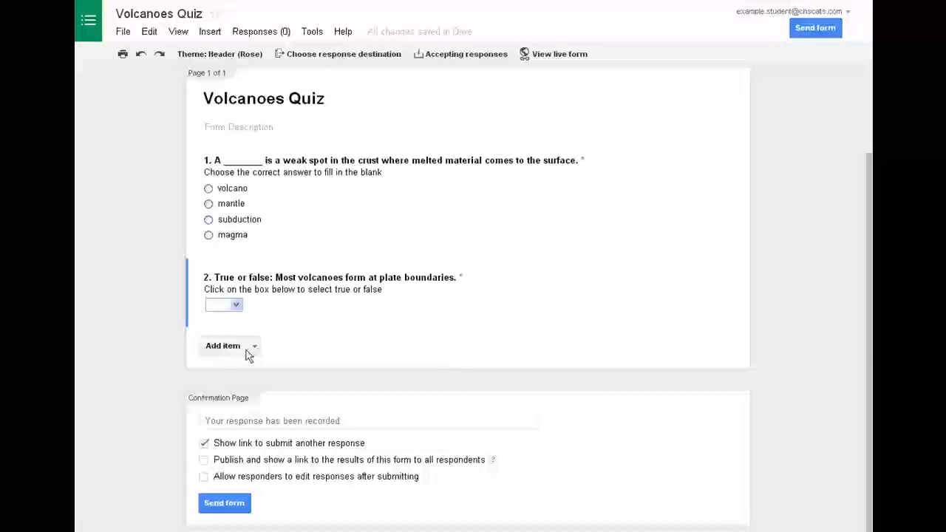
Add a checkboxes question titled "3. Select all of the terms below that refer to parts of a volcano."
click(254, 347)
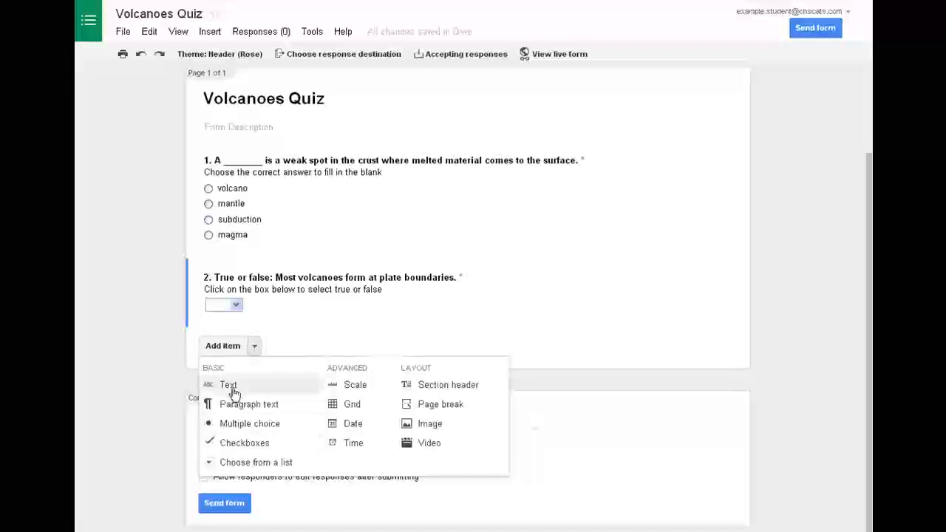
click(237, 444)
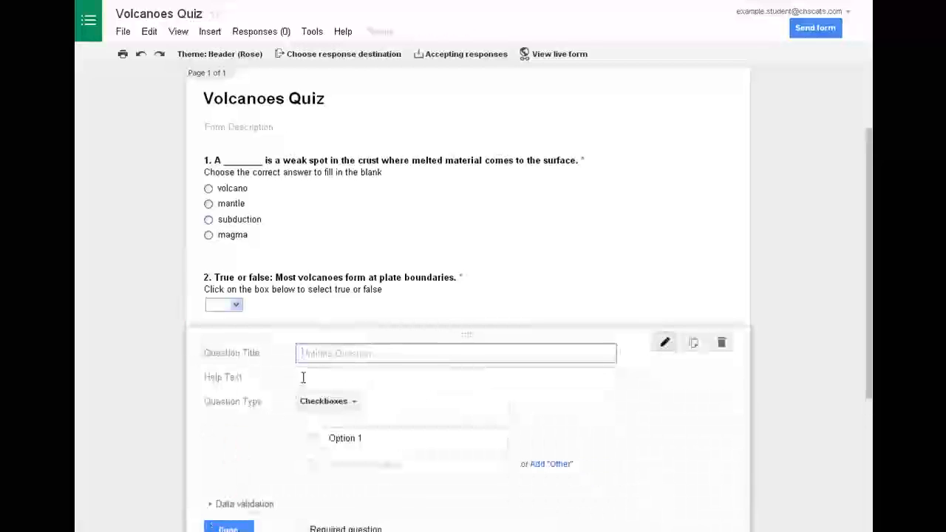
text(3)
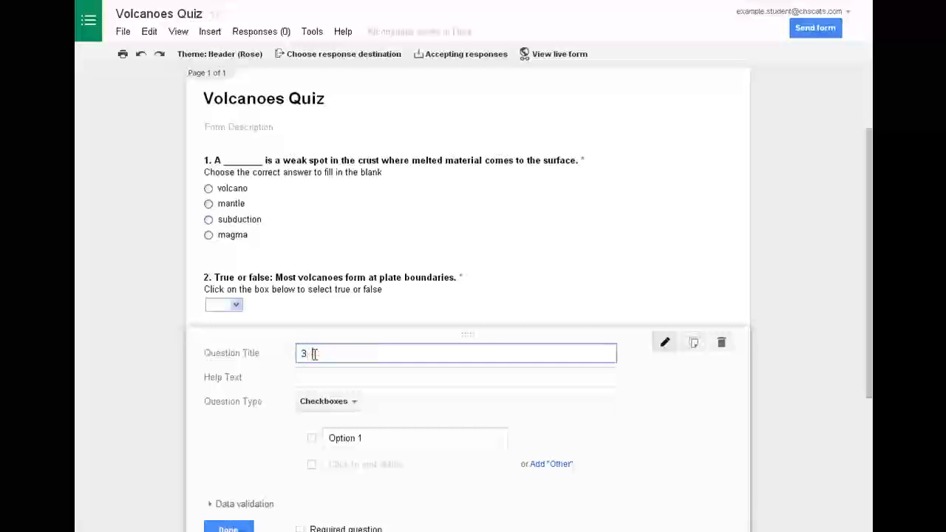
text(. Select all)
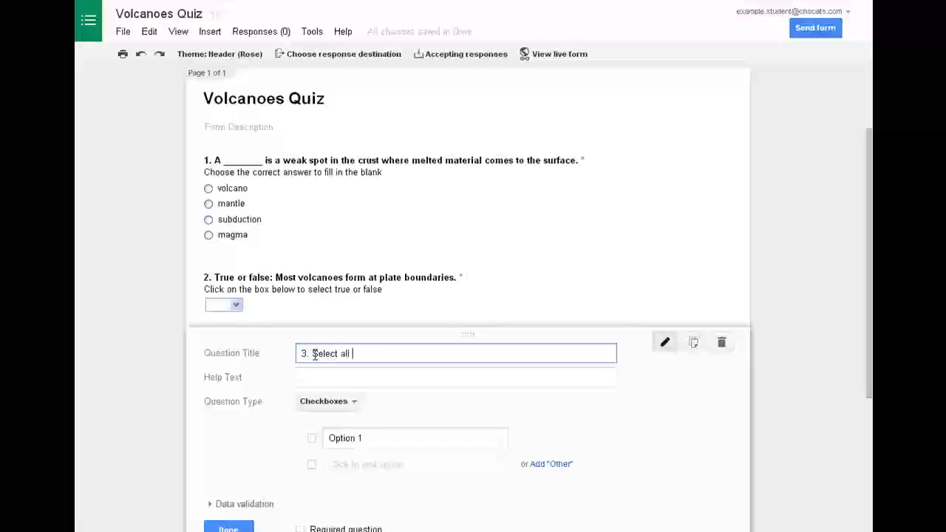
text( of the terms below that refer to)
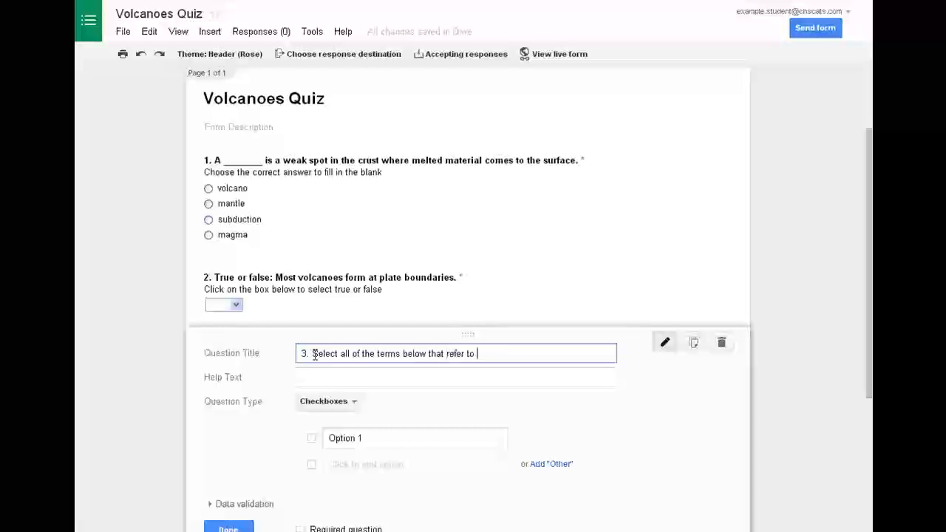
text( parts of a volcano.)
Set the third question's help text to "Put a checbox next to each correct term" and its first option to "dormant"
click(323, 374)
text(Pul a checkox next to each correct term)
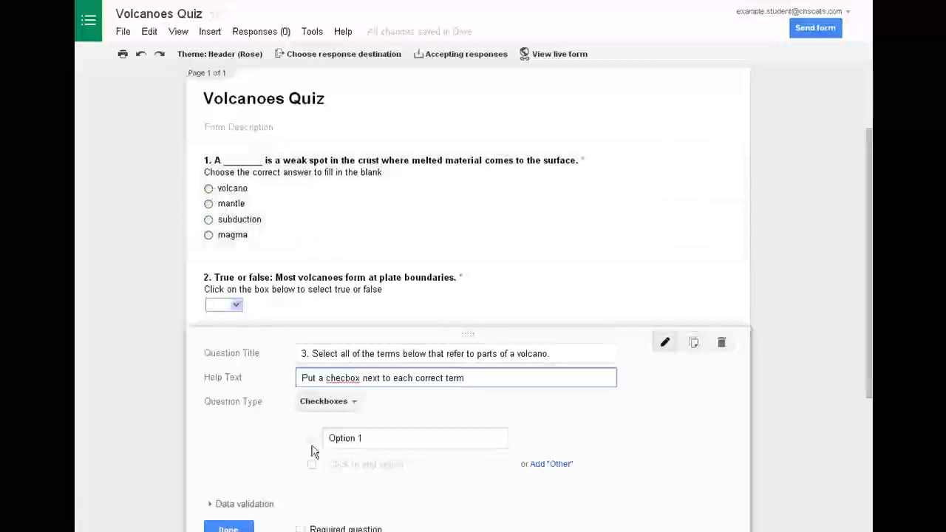
click(365, 438)
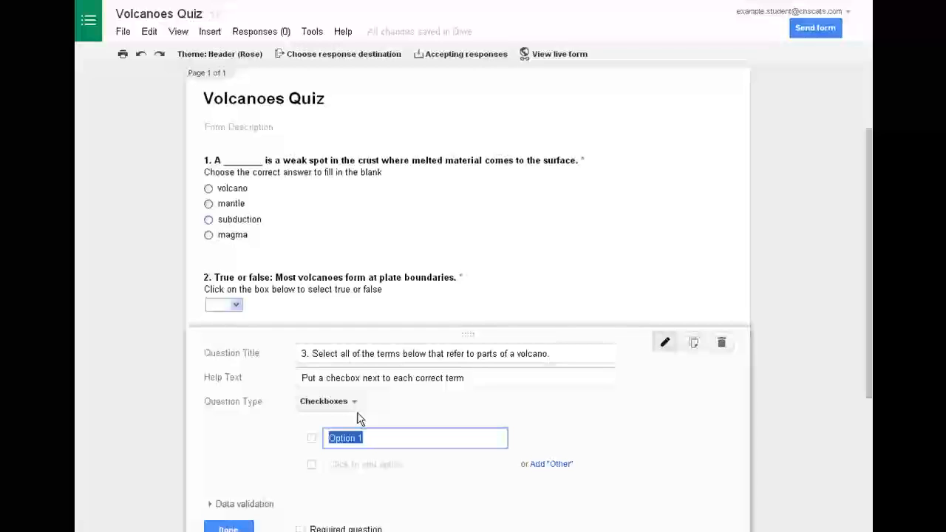
text(la)
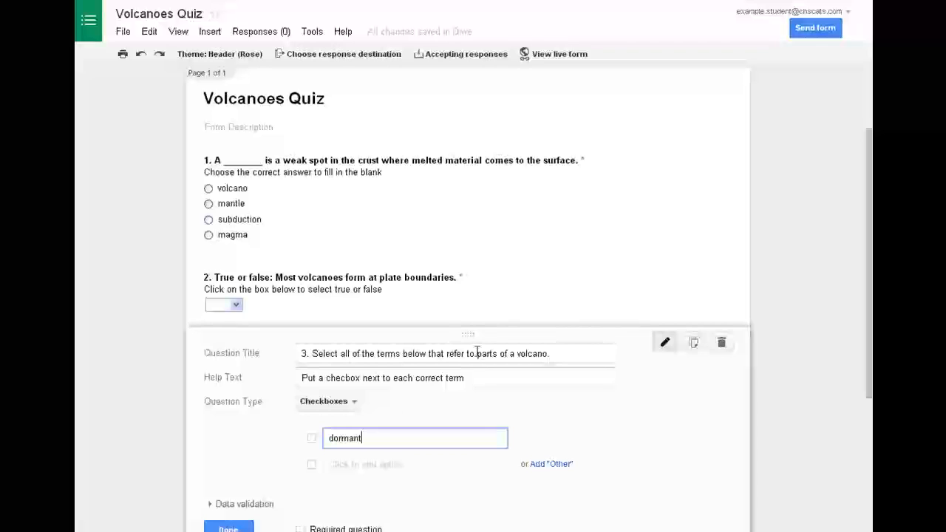
Add "magma chamber" and "pipe" as the second and third checkbox options
click(366, 464)
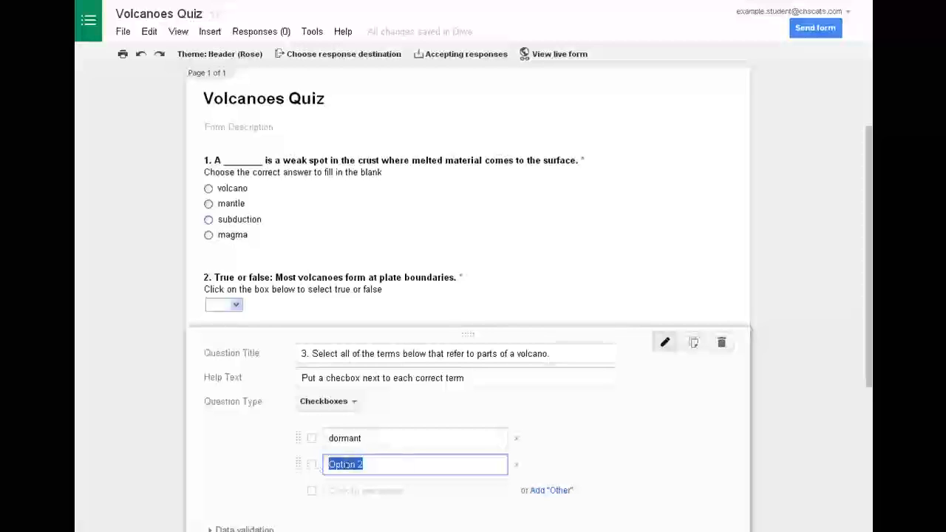
text(magma chamber)
click(346, 488)
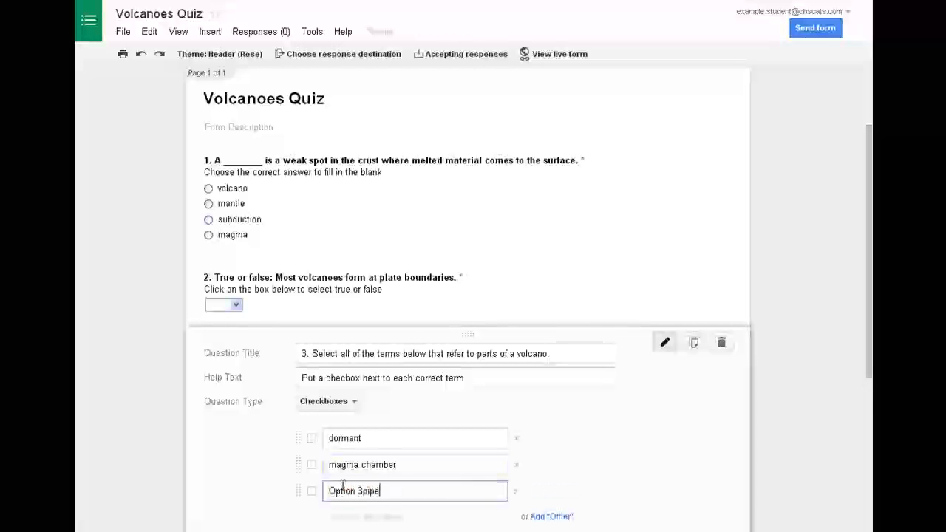
text(pipe)
drag(394, 490, 320, 494)
text(p)
Add "vent" as the fourth checkbox option
scroll(391, 502, down, 1)
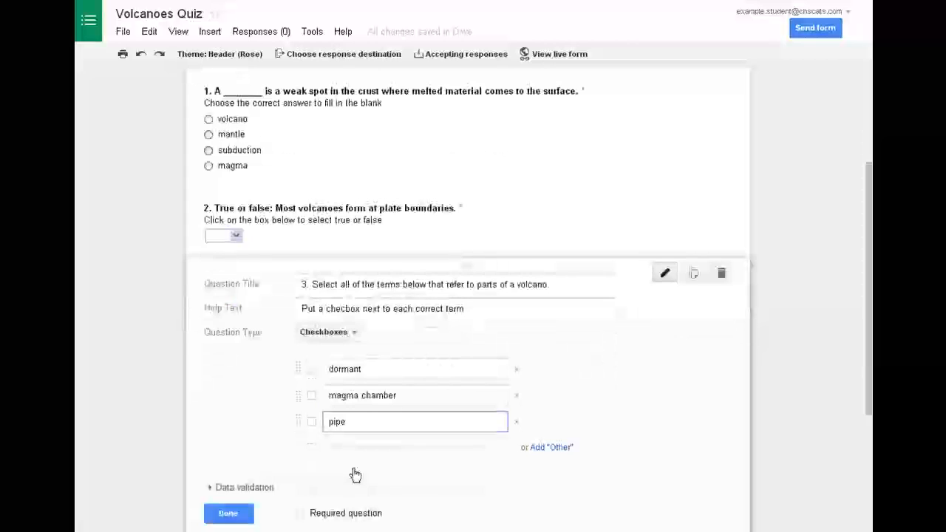
click(355, 447)
key(BackSpace)
key(BackSpace)
key(BackSpace)
key(BackSpace)
key(BackSpace)
key(BackSpace)
key(BackSpace)
text(cent)
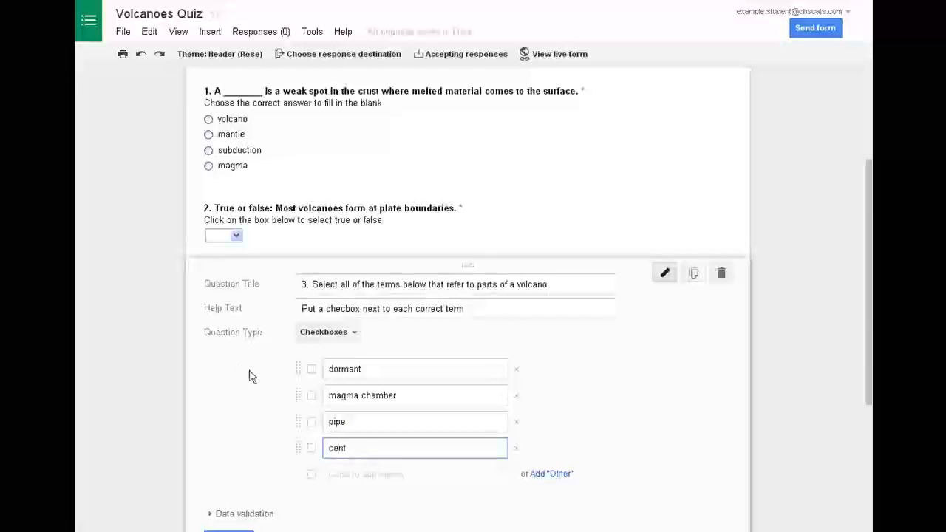
text(t)
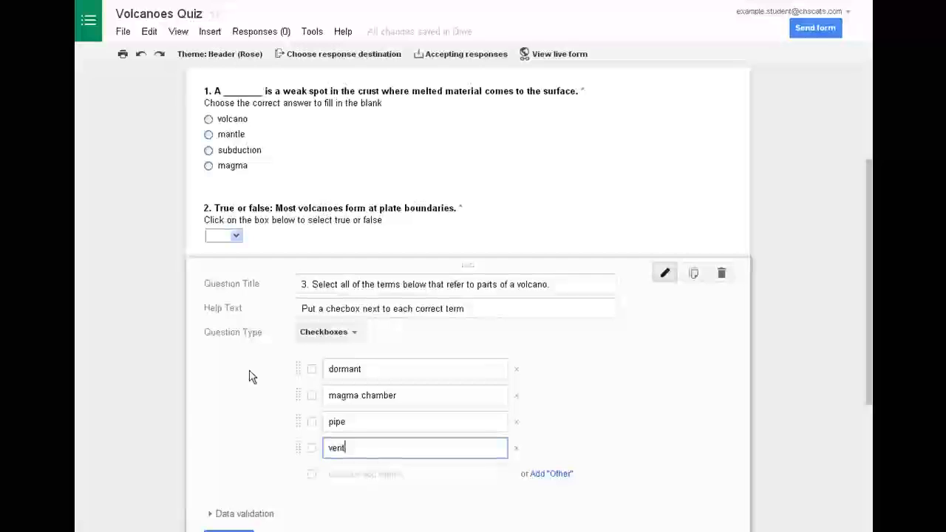
Add "tectonic plate" as the fifth checkbox option
click(346, 473)
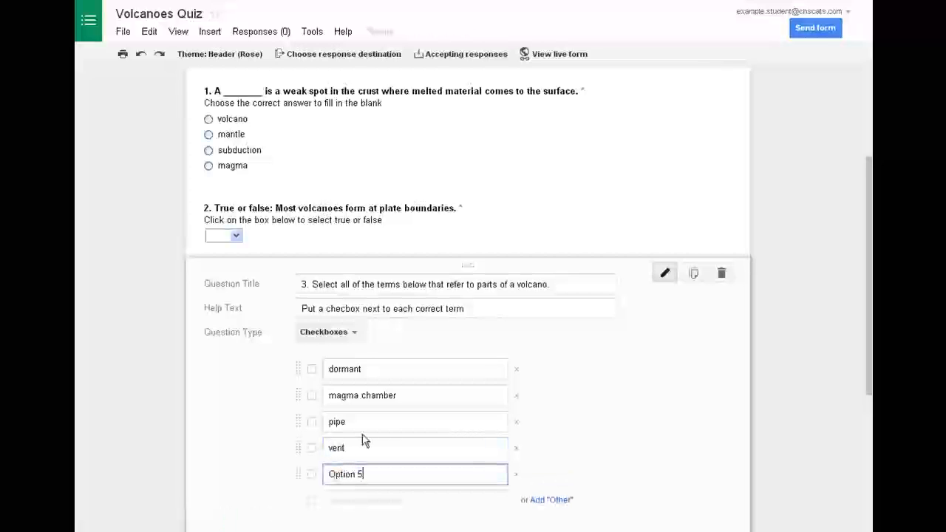
key(BackSpace)
key(BackSpace)
key(BackSpace)
text(tectonic plate)
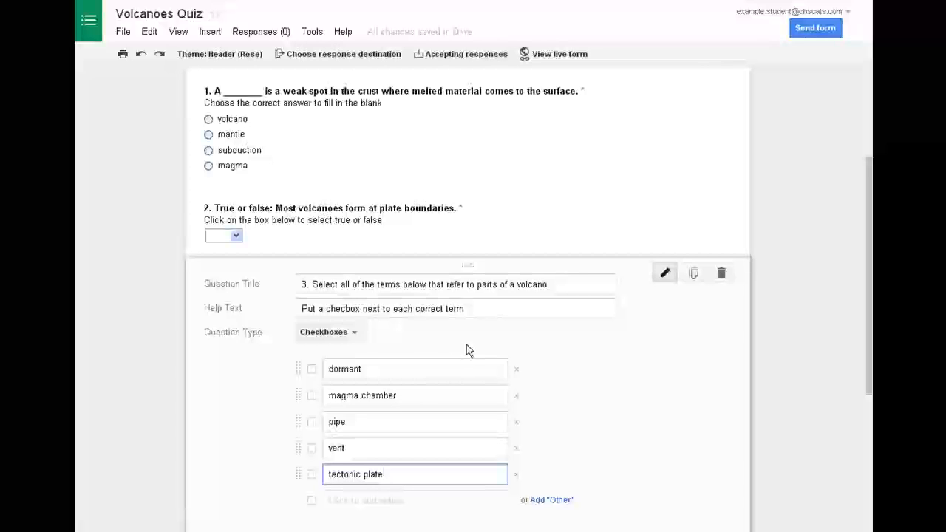
Make the third question required and finish editing it
scroll(441, 402, down, 2)
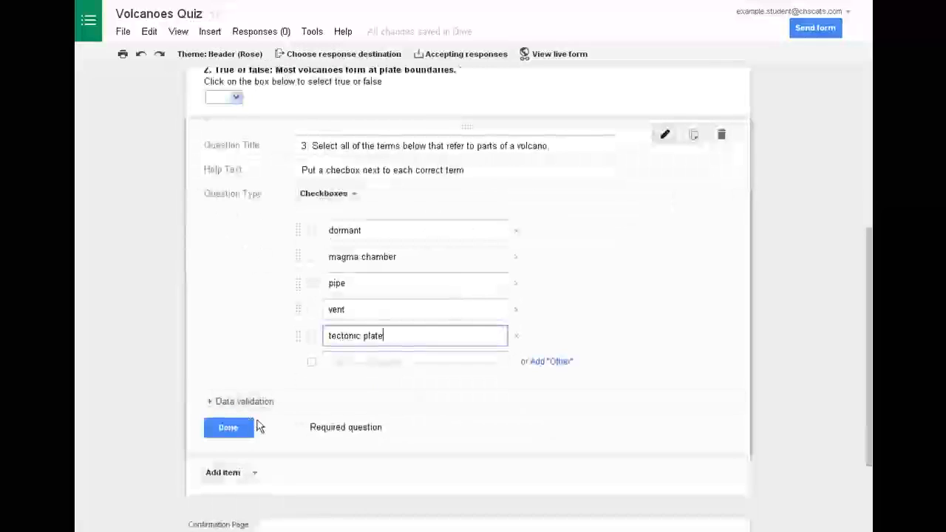
click(302, 428)
click(228, 429)
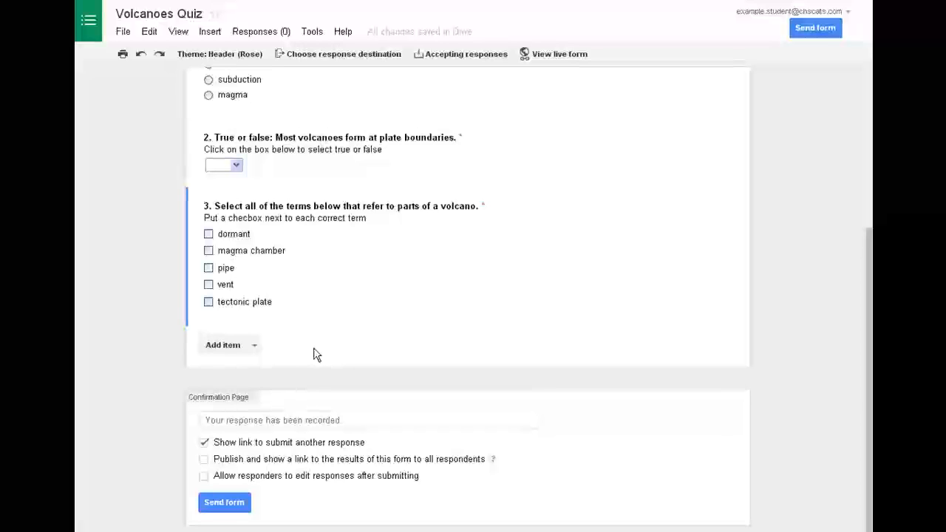
Add an image below question 3: search Google images for "subduction volcano" and insert the flat blue-and-brown diagram of volcanoes at subduction
click(253, 346)
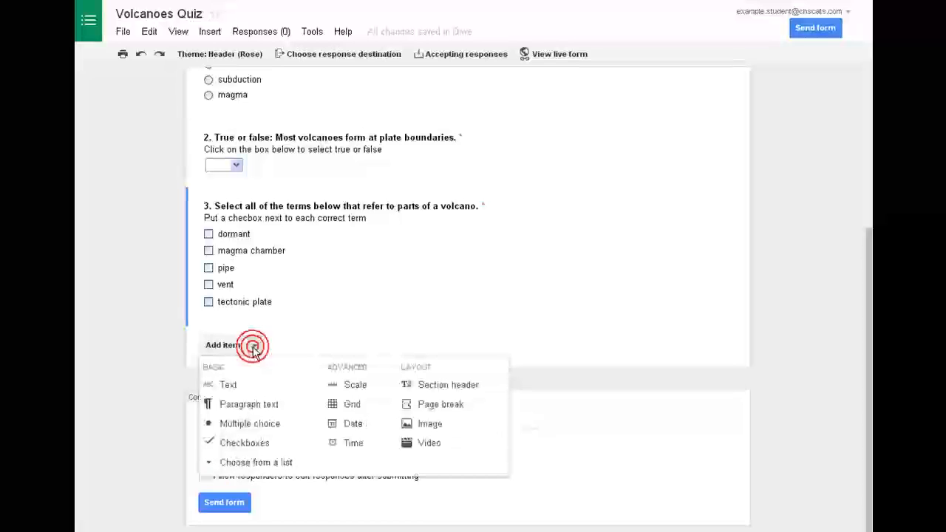
click(434, 427)
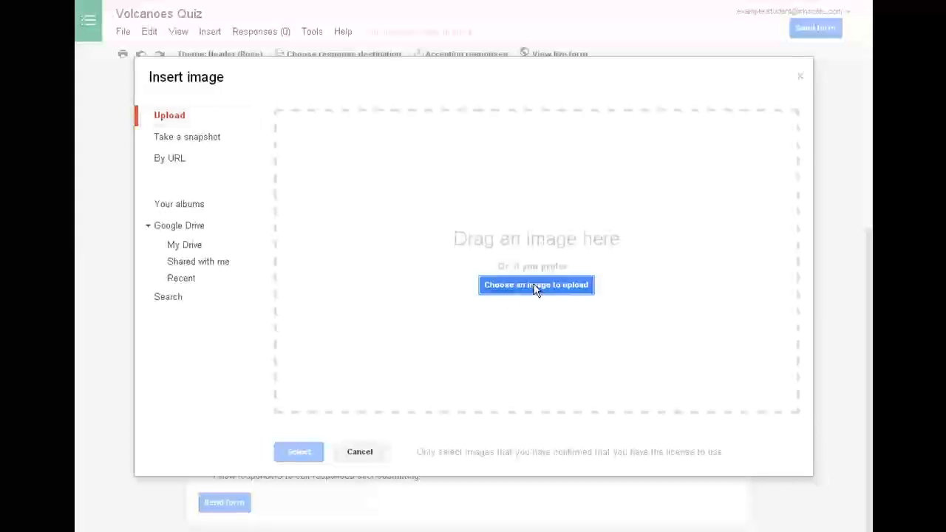
click(183, 303)
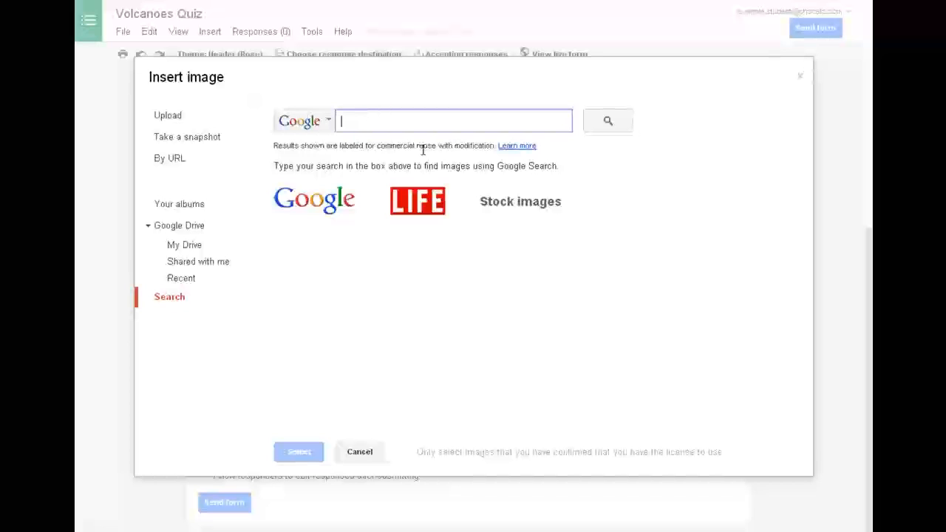
text(subduction)
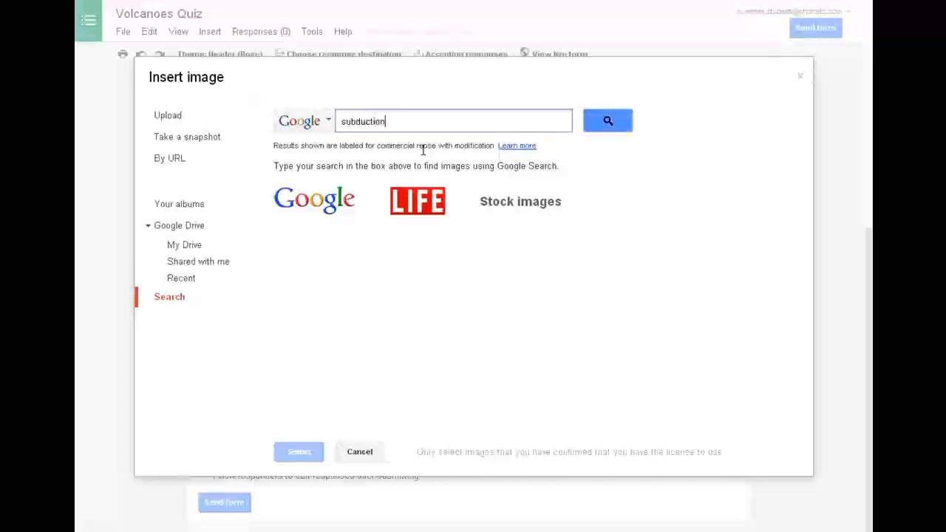
text( volcano)
click(612, 125)
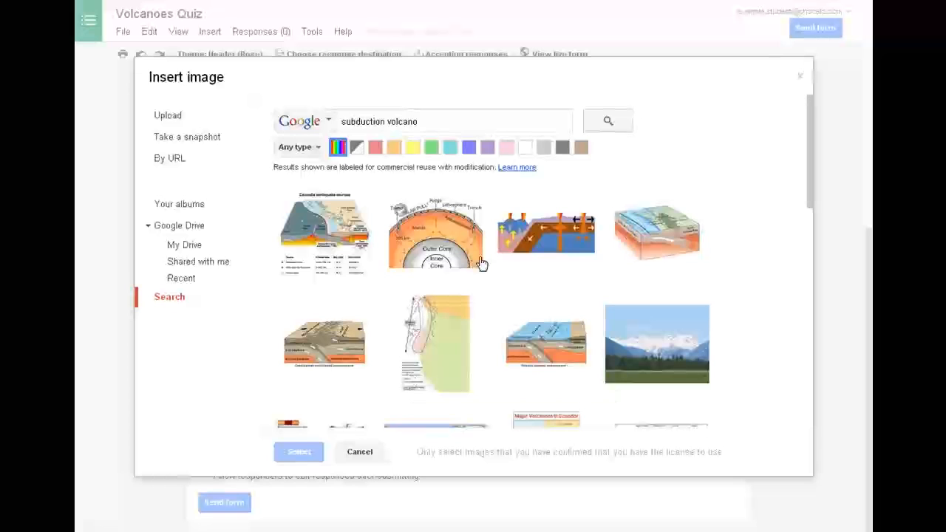
click(535, 240)
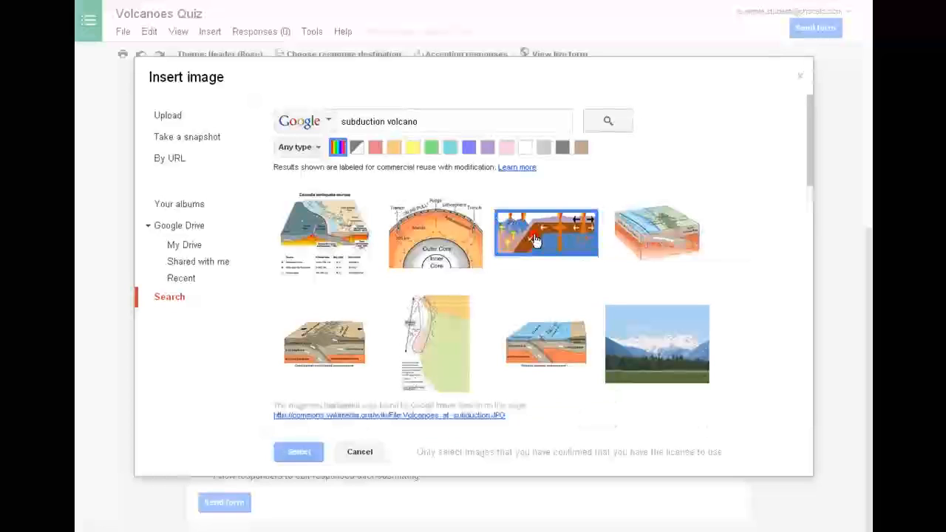
click(309, 451)
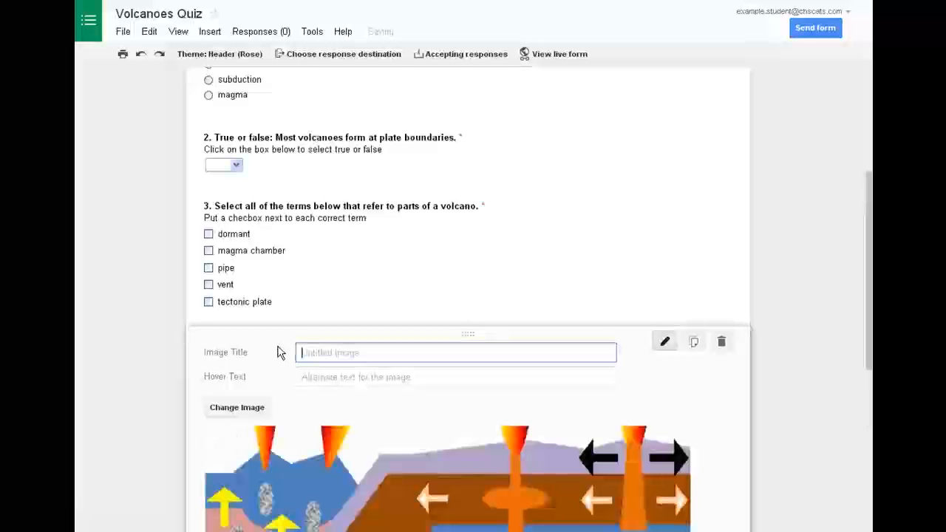
Title the inserted volcano diagram "Figure A" and finish editing the image item
scroll(280, 352, down, 3)
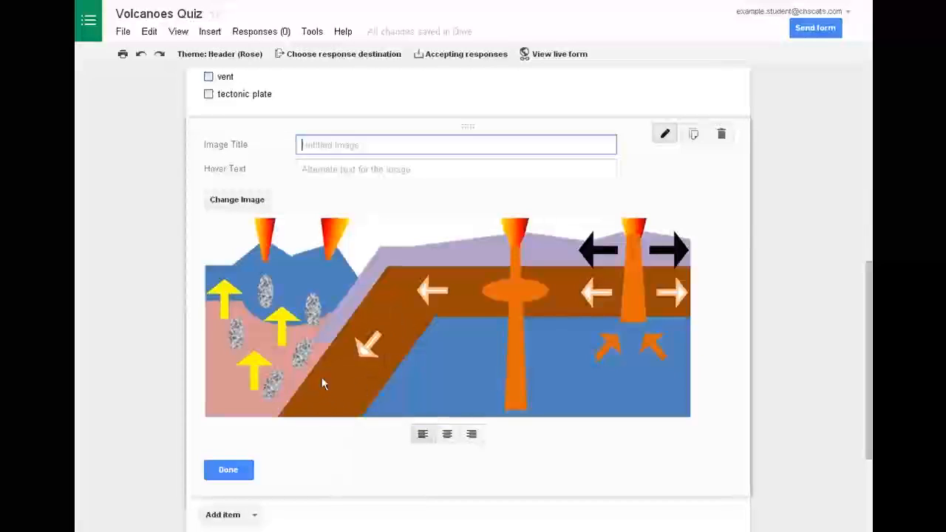
scroll(328, 196, up, 1)
scroll(344, 197, up, 1)
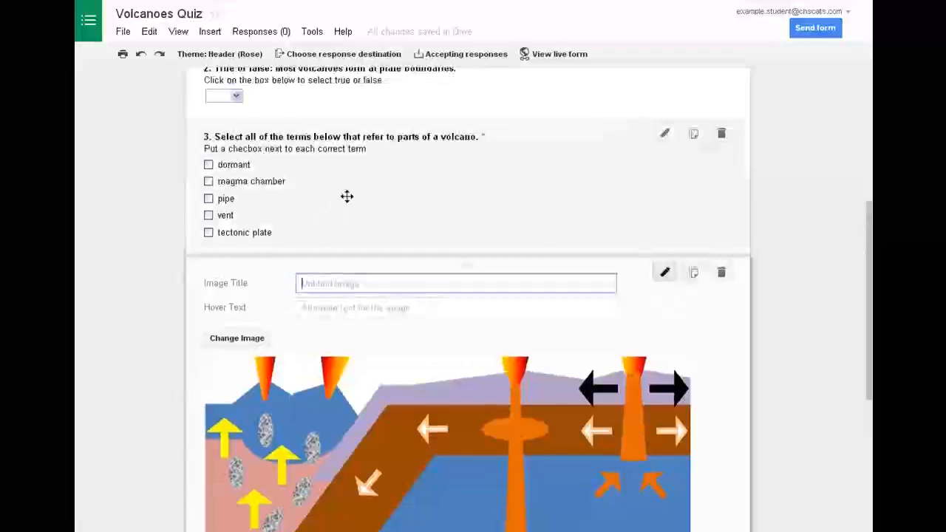
text(Figure A)
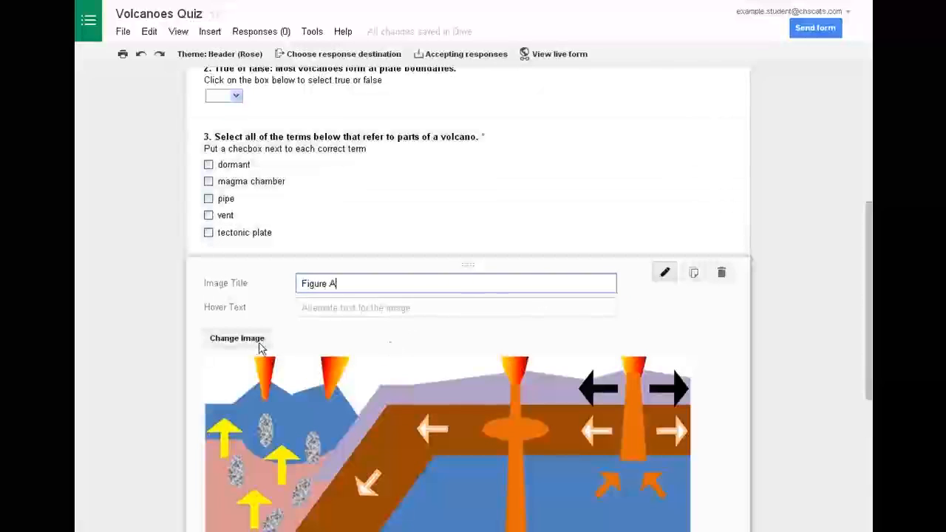
scroll(591, 332, down, 3)
click(227, 399)
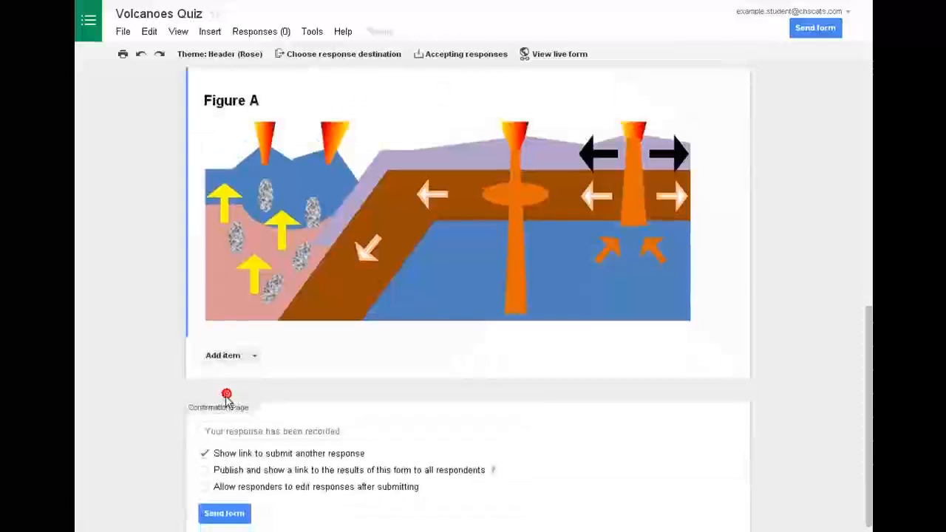
Add a multiple choice question below Figure A titled "4. When subduction occurs, the plate moves downward and becomes..."
click(254, 355)
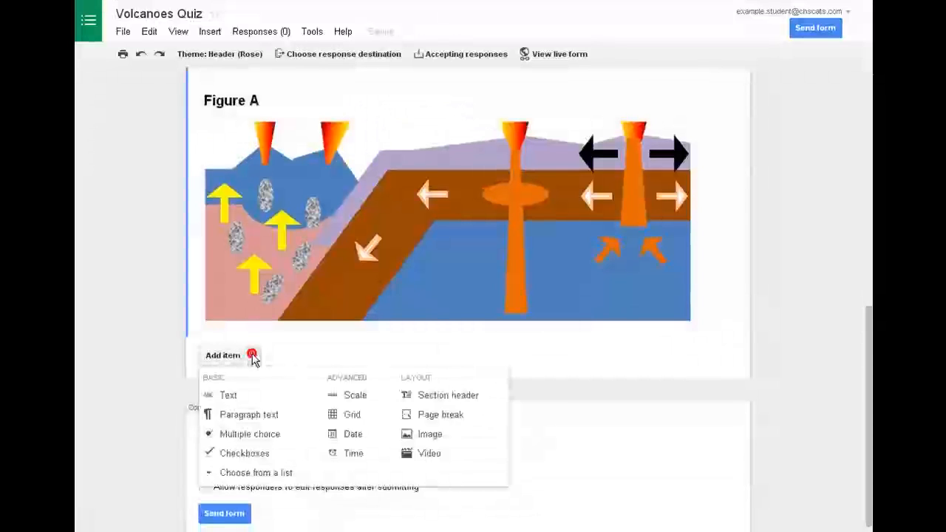
click(249, 434)
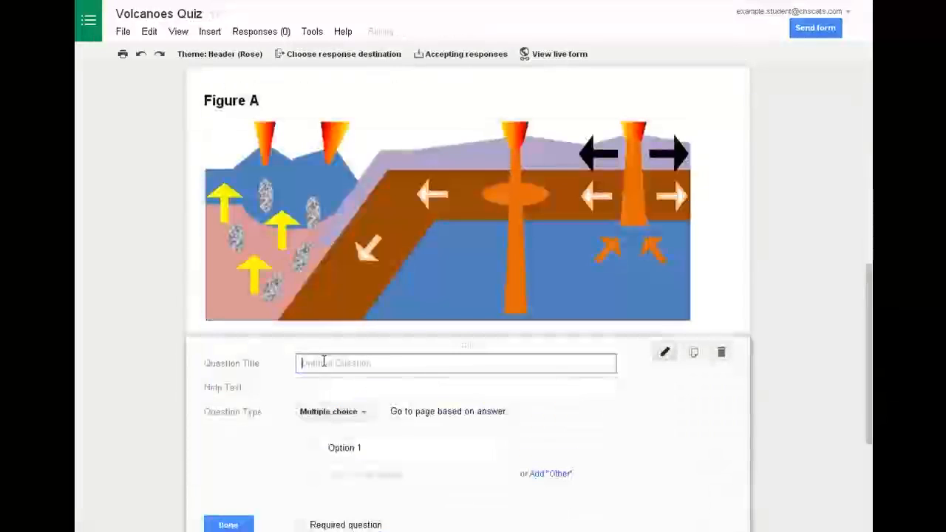
text(4)
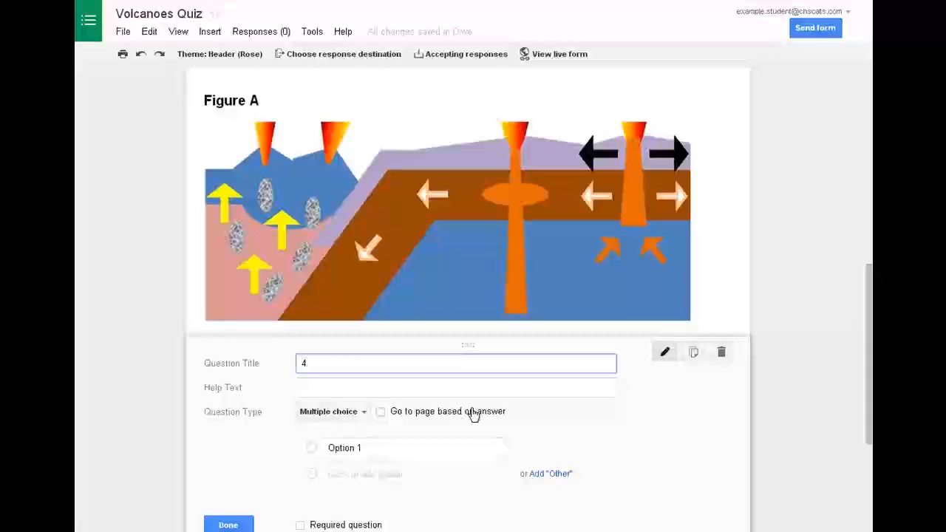
text(. When subduction occ)
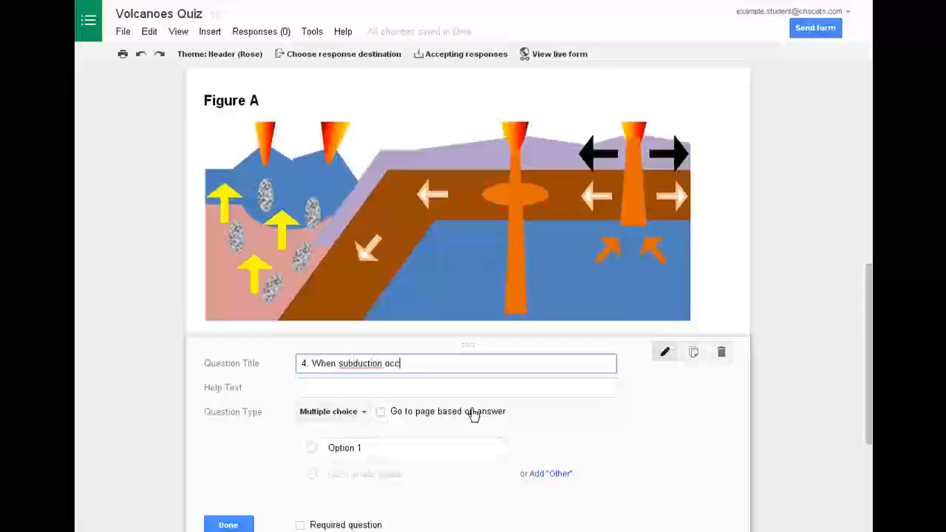
text(urs, the plate mov)
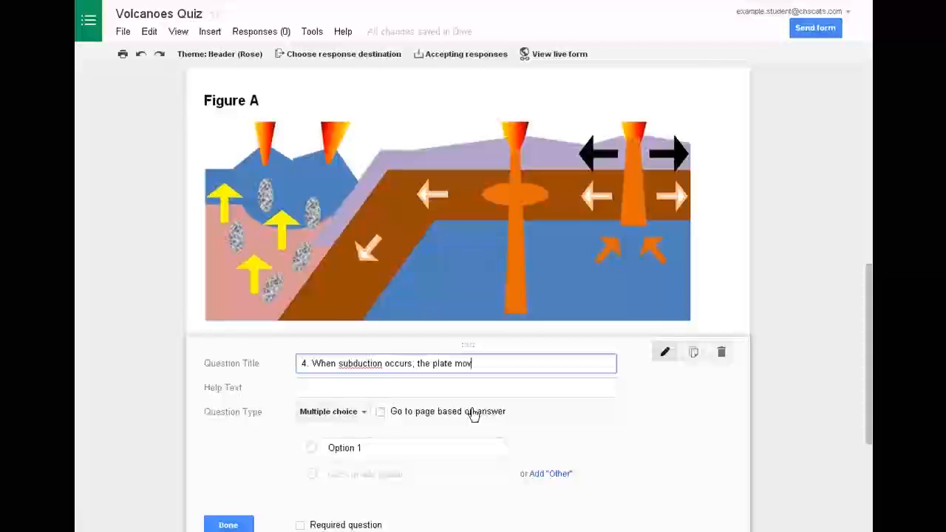
text(es downward and becomes...)
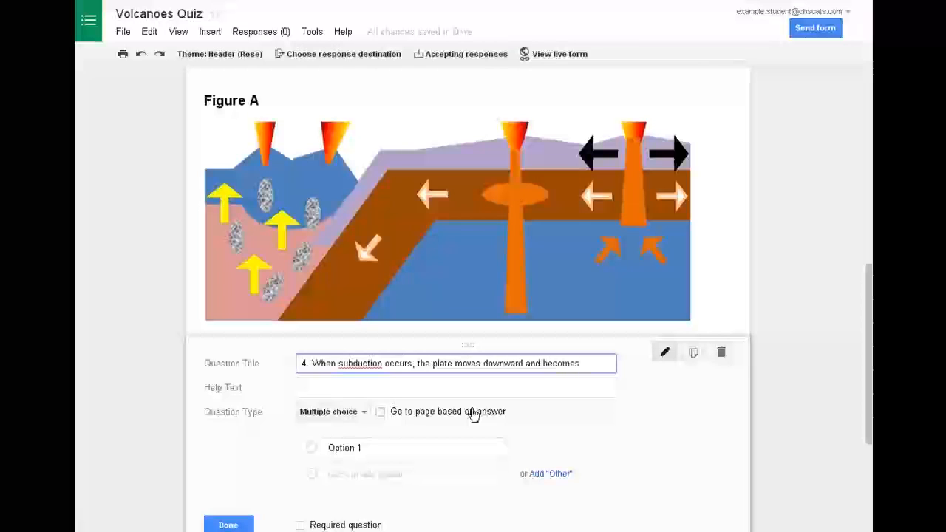
Set the fourth question's help text to "Refer to Figure A and choose the correct term"
click(359, 392)
text(Refer to Figure A and)
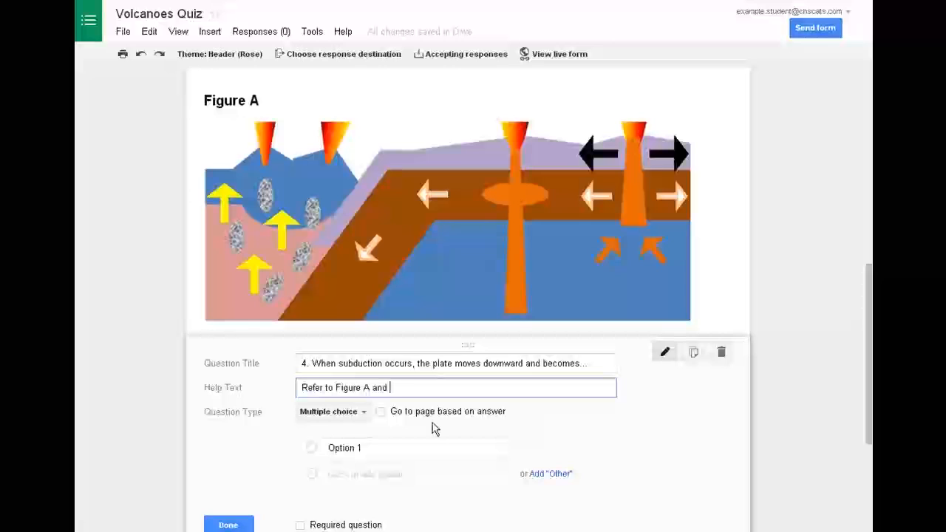
key(BackSpace)
key(BackSpace)
key(BackSpace)
text(choose the correct term)
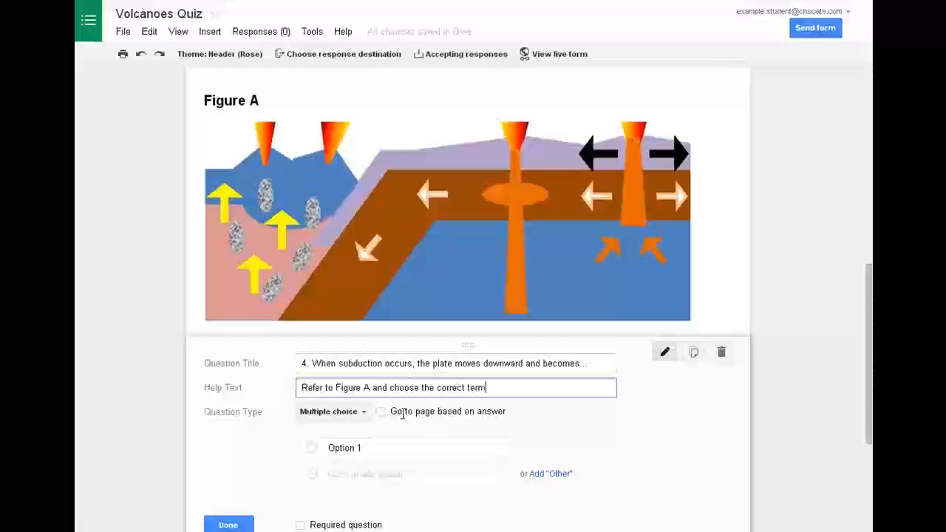
Set the fourth question's first answer option to "vent" and its second to "magma"
click(345, 448)
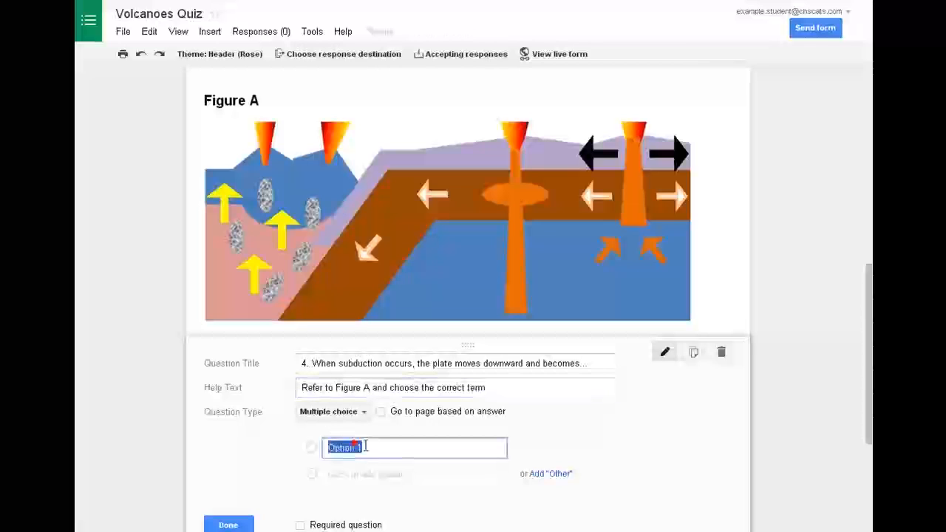
scroll(360, 424, down, 1)
click(367, 405)
drag(367, 405, 327, 404)
text(magma)
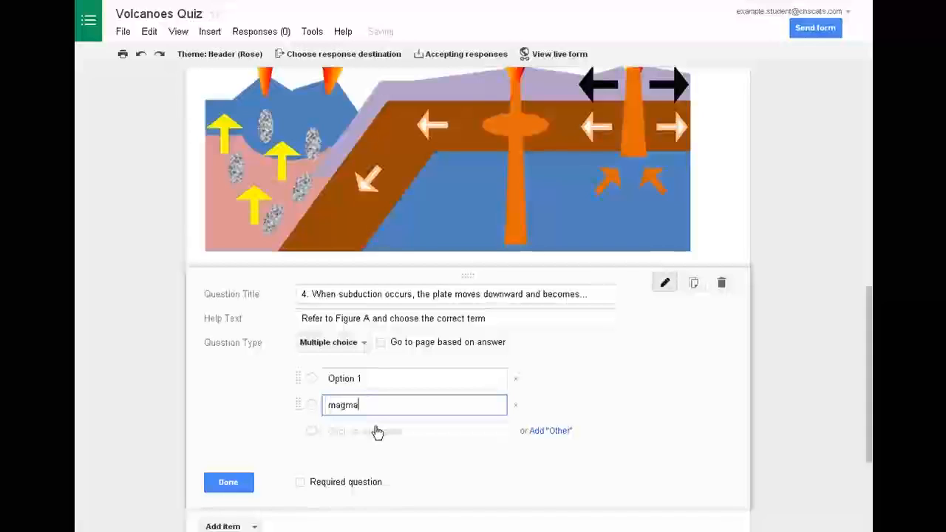
click(377, 380)
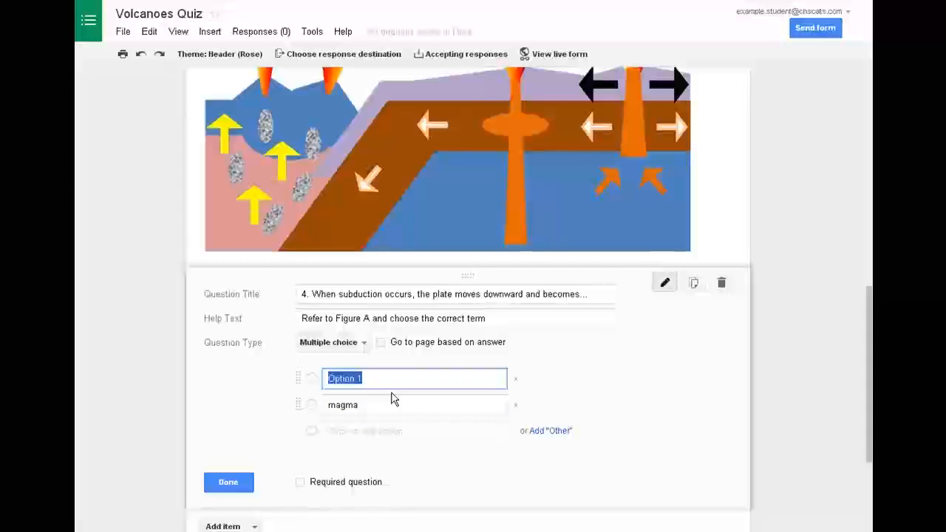
text(vent)
Add "lava" as the third answer option of the fourth question
click(364, 436)
click(364, 436)
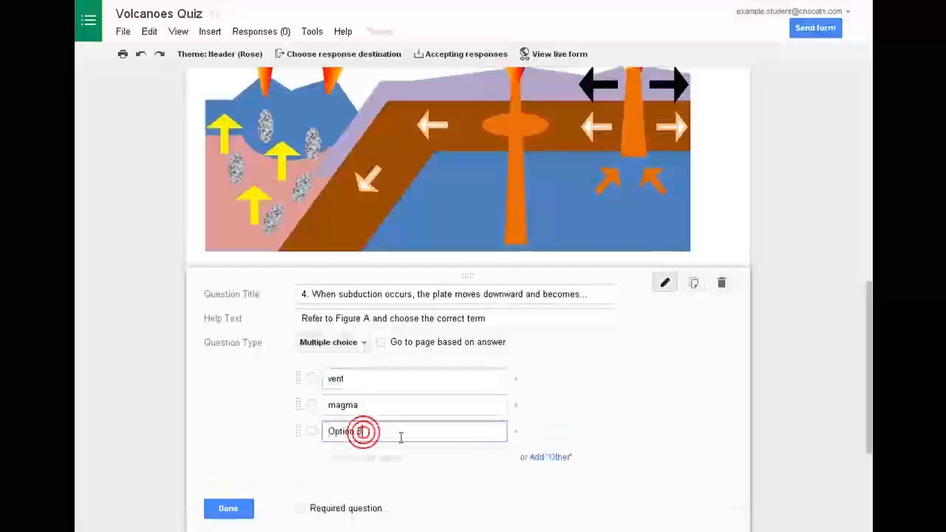
key(BackSpace)
key(BackSpace)
key(BackSpace)
key(BackSpace)
key(BackSpace)
text(lava)
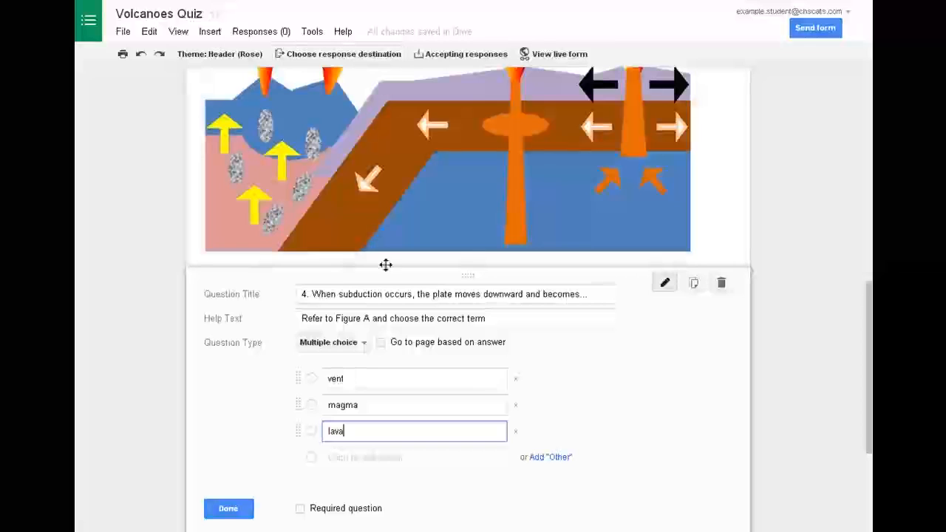
Add "rock" as the fourth answer option of the fourth question
click(353, 458)
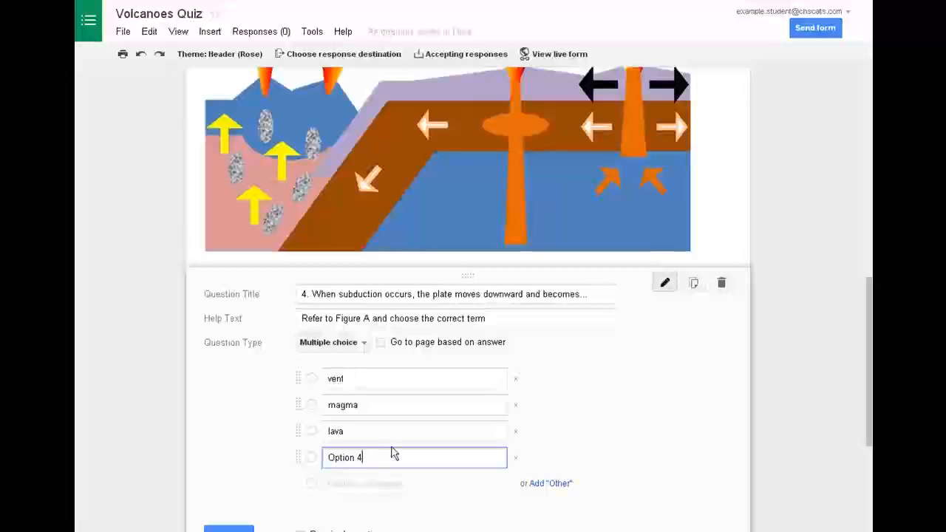
drag(363, 457, 328, 457)
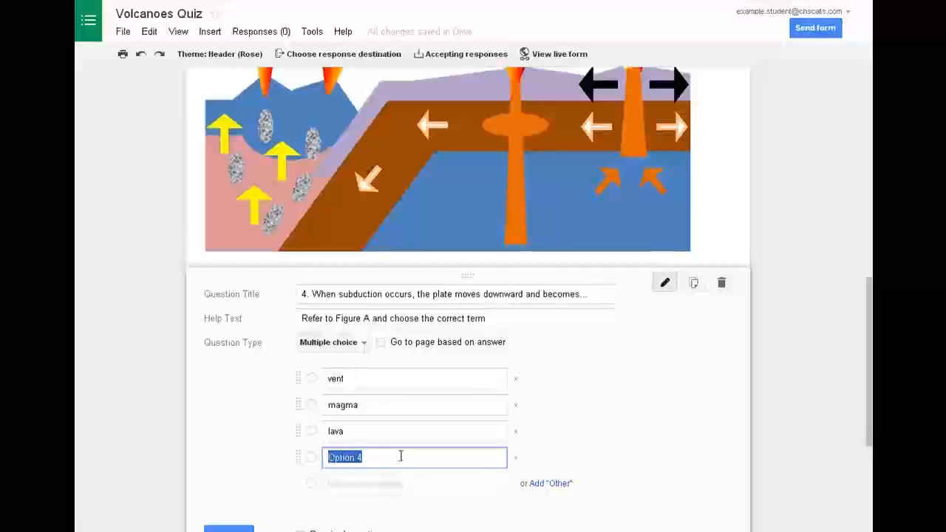
text(rock)
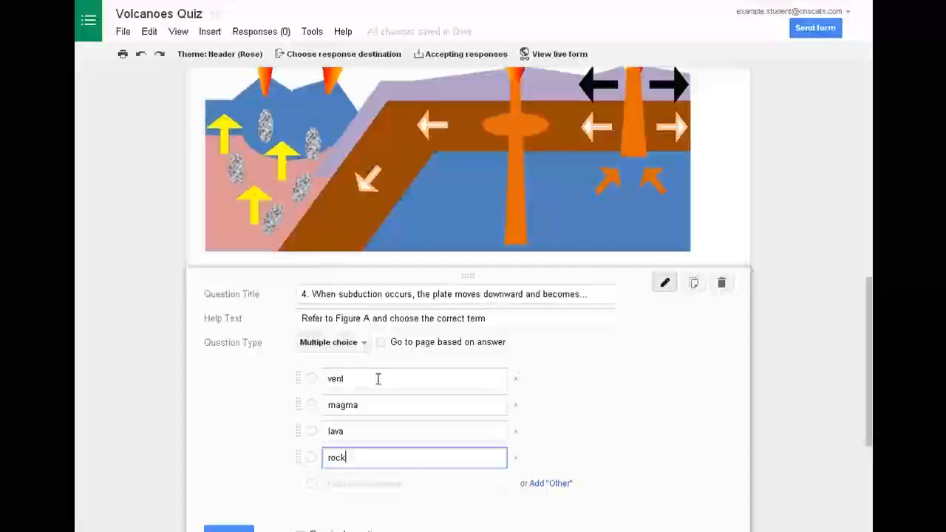
Make the fourth question required and finish editing it
scroll(377, 378, down, 2)
click(300, 395)
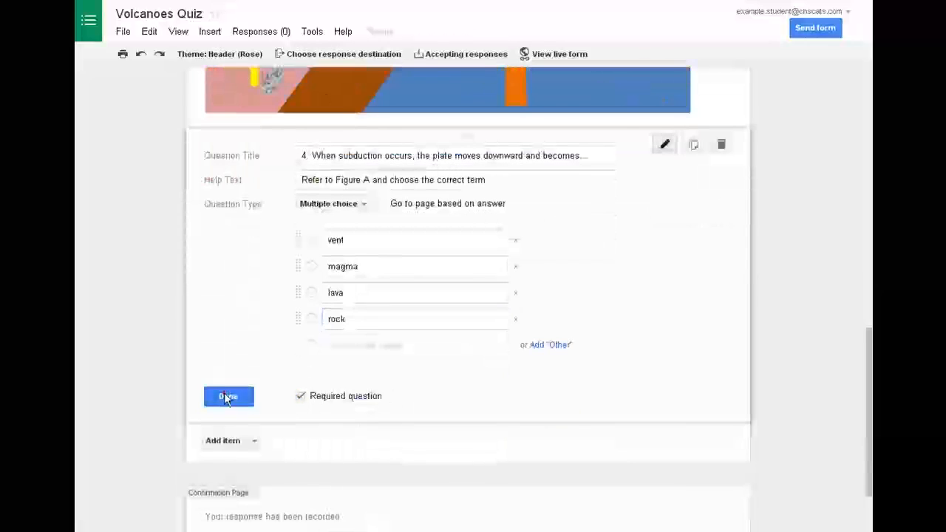
click(228, 397)
scroll(323, 292, up, 8)
scroll(314, 271, down, 5)
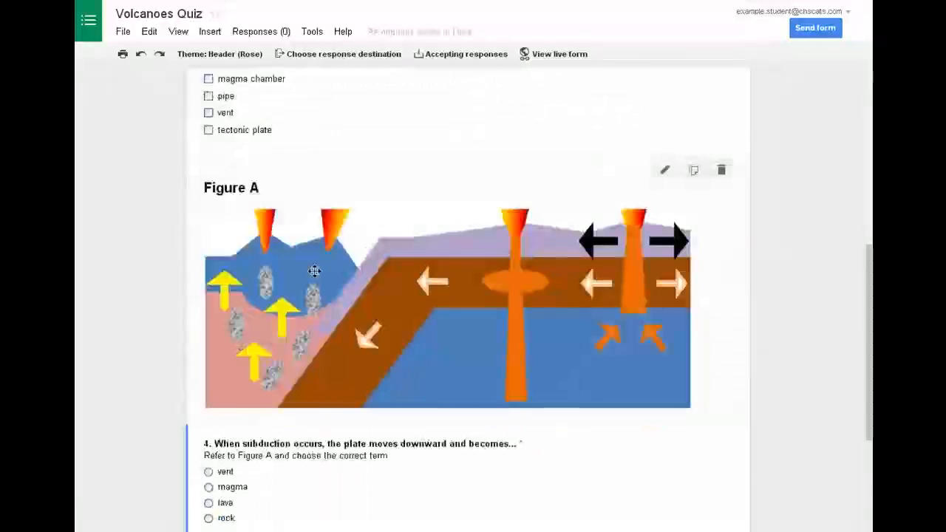
scroll(315, 268, down, 3)
scroll(315, 268, up, 5)
scroll(321, 262, down, 5)
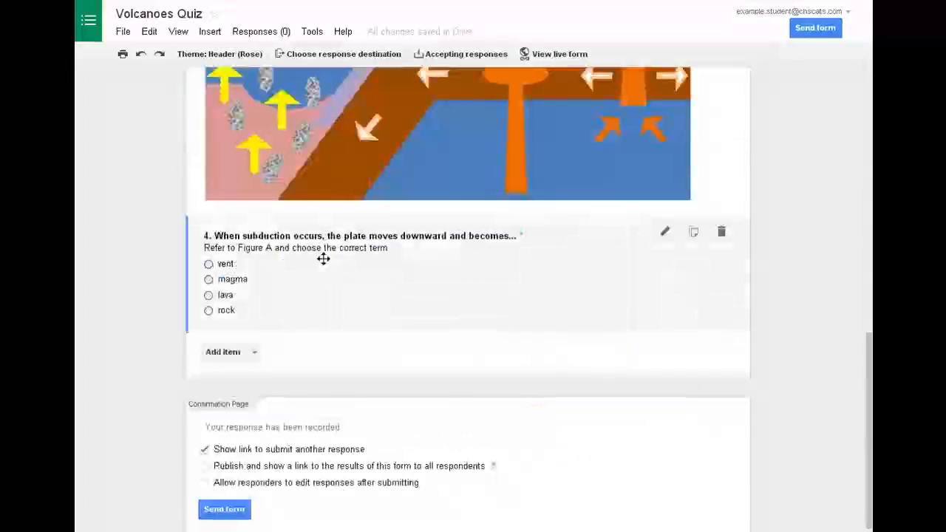
scroll(322, 258, up, 2)
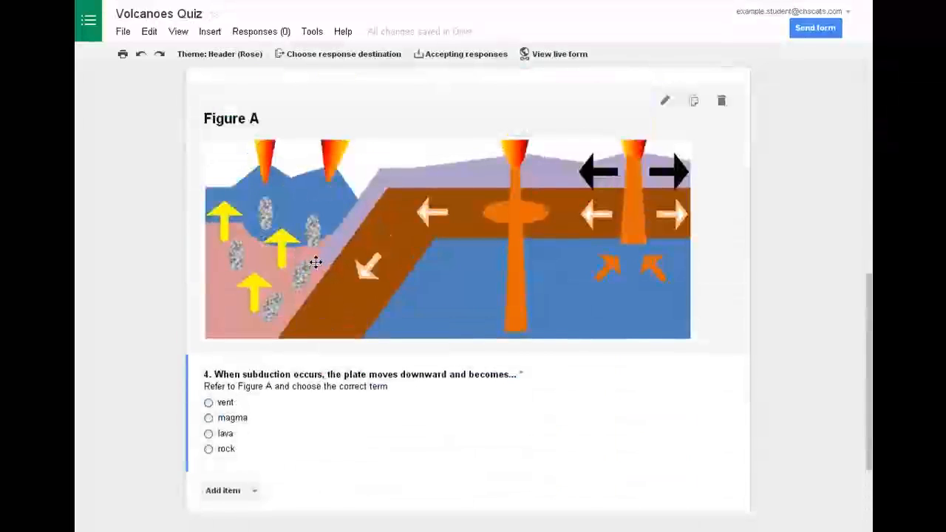